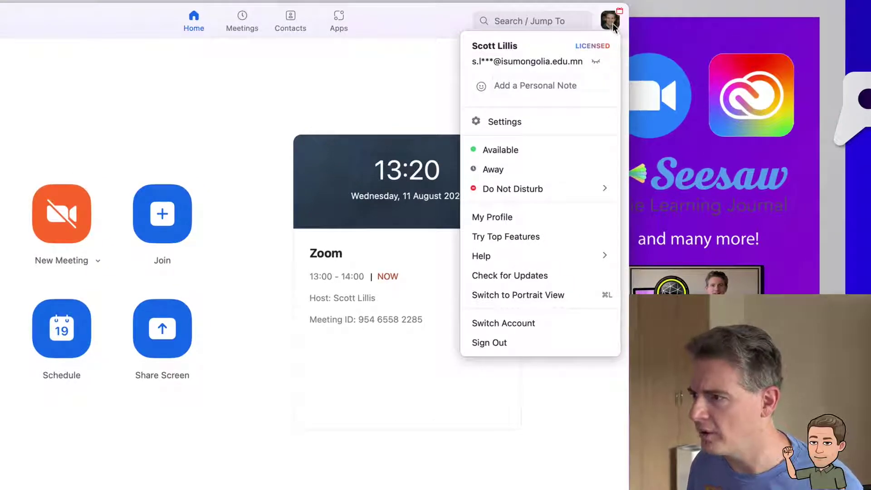
Check the Zoom client for updates, dismiss the result, and view where the update check is offered in both the profile and application menus.
left_click(549, 275)
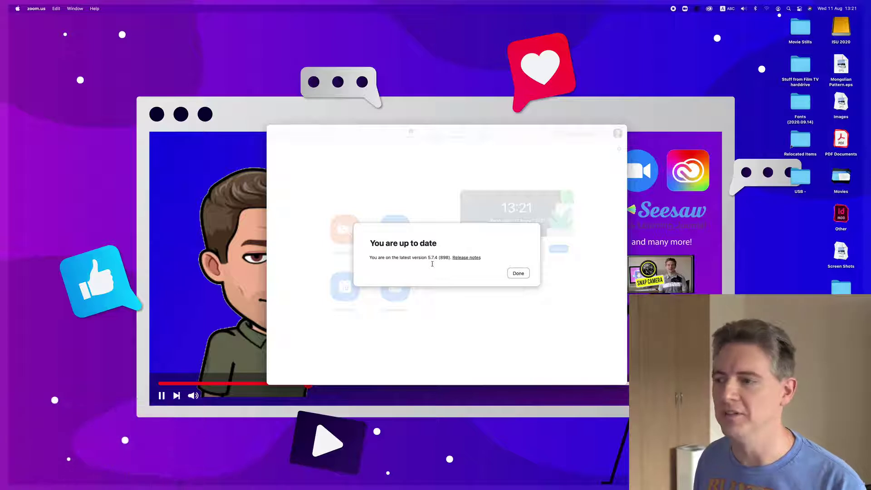
left_click(514, 277)
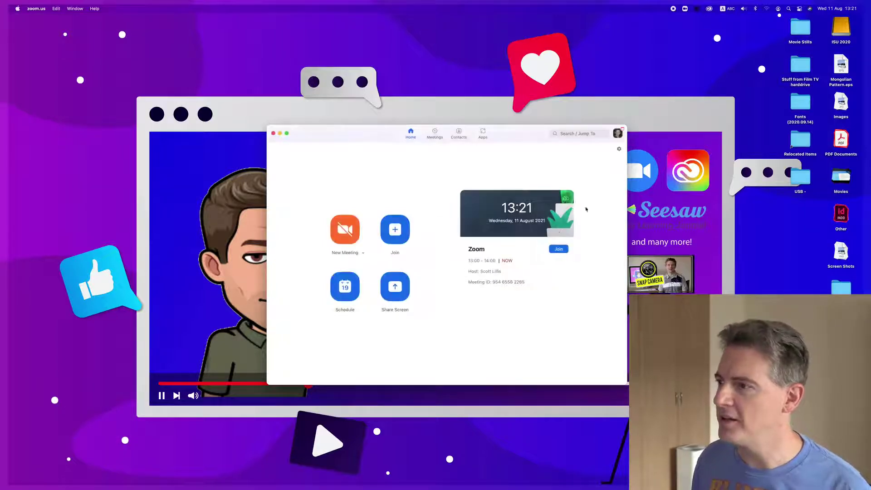
left_click(618, 134)
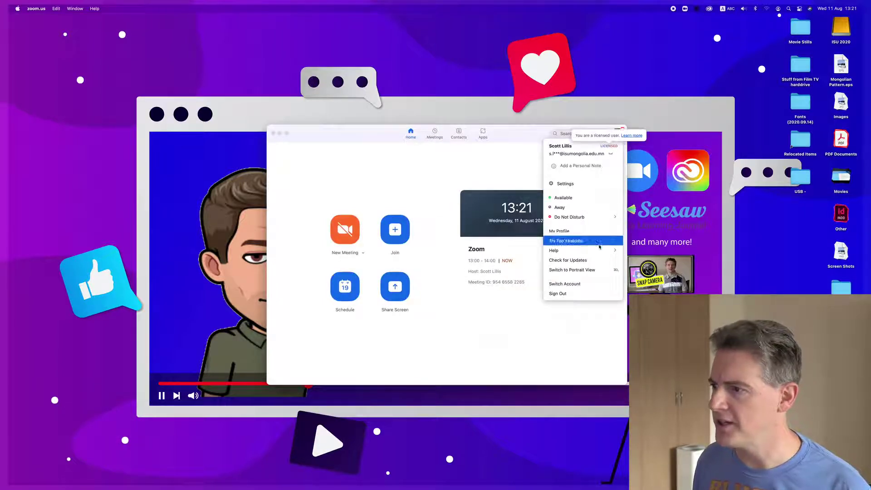
left_click(417, 190)
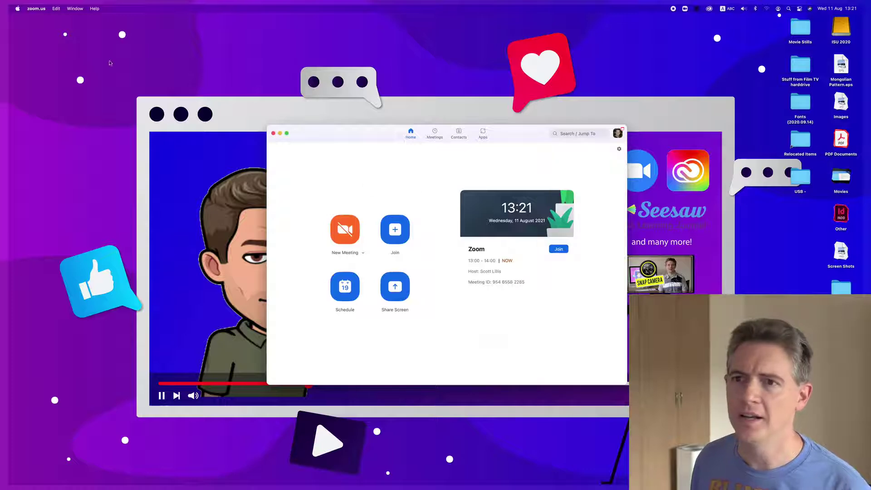
left_click(36, 9)
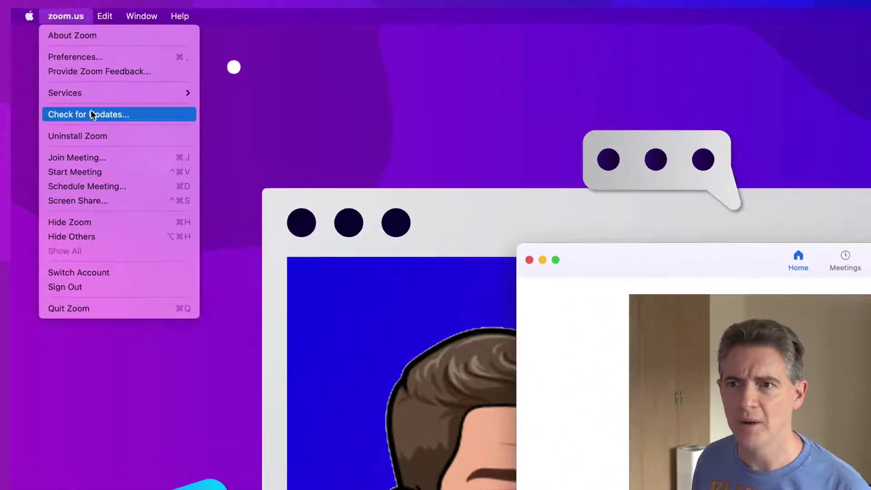
left_click(600, 284)
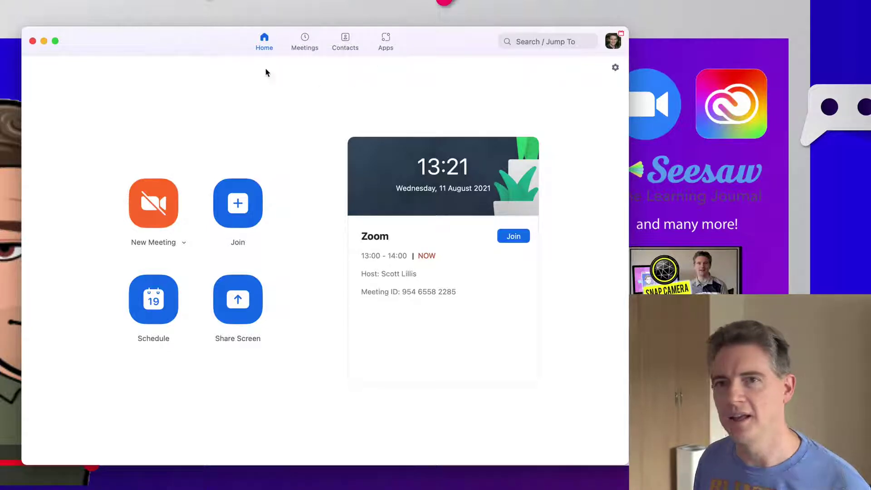
View the installed Zoom apps and return to the home page.
left_click(387, 49)
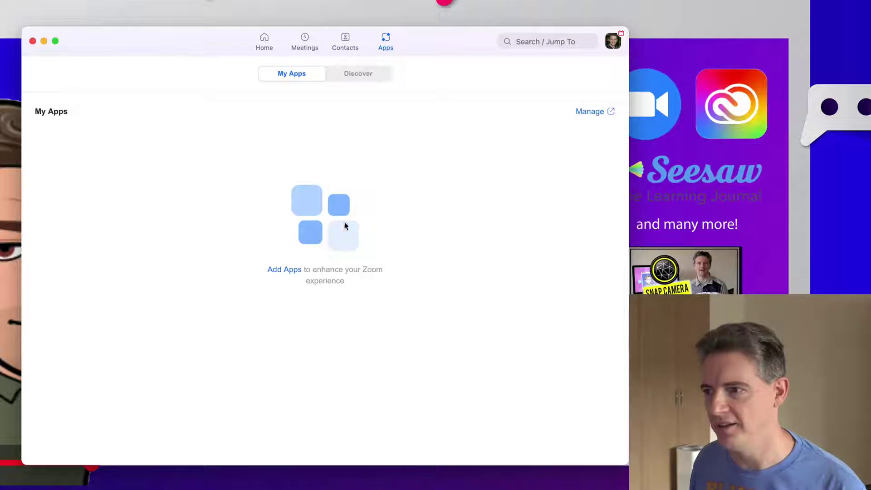
left_click(264, 40)
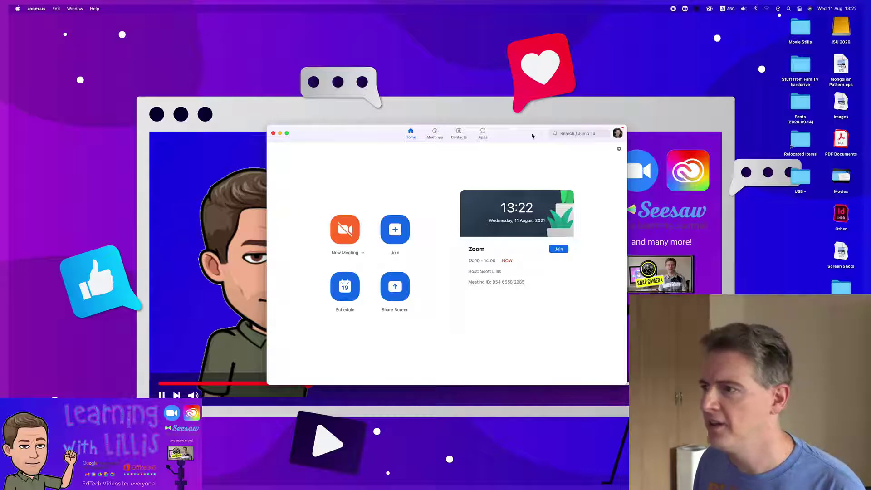
Open the client settings and launch profile editing on the Zoom website from the Profile section.
left_click(619, 149)
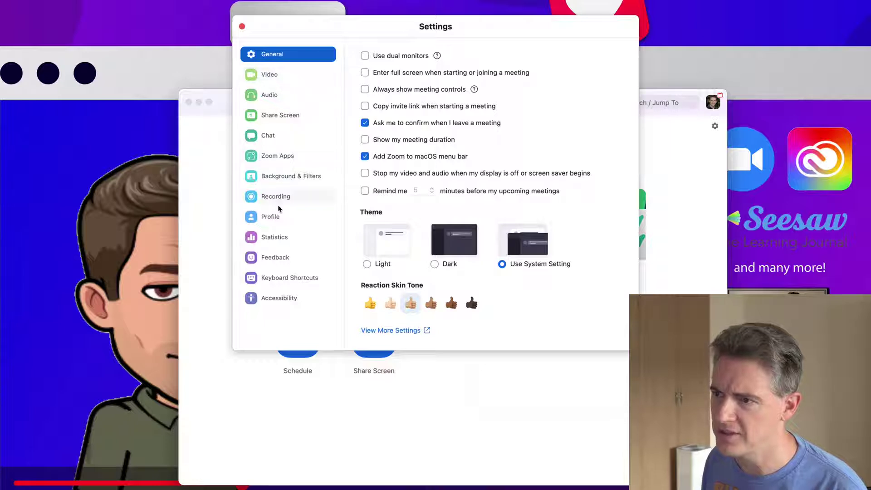
left_click(275, 217)
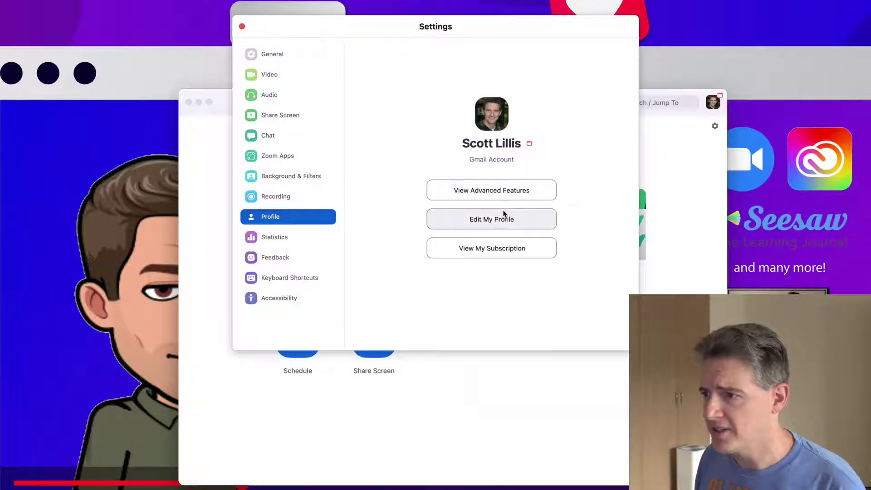
left_click(501, 222)
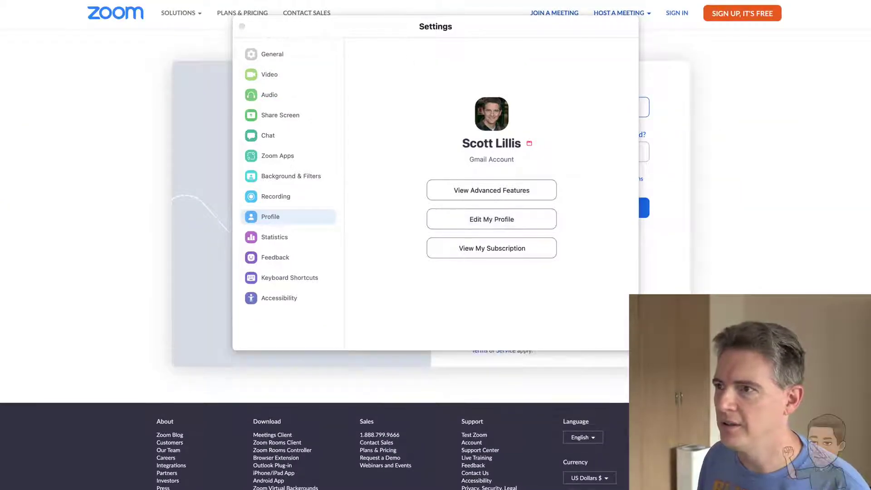
Move the settings window aside, sign in to the Zoom website with Google, and get the settings window out of the way.
left_click_drag(263, 28, 63, 254)
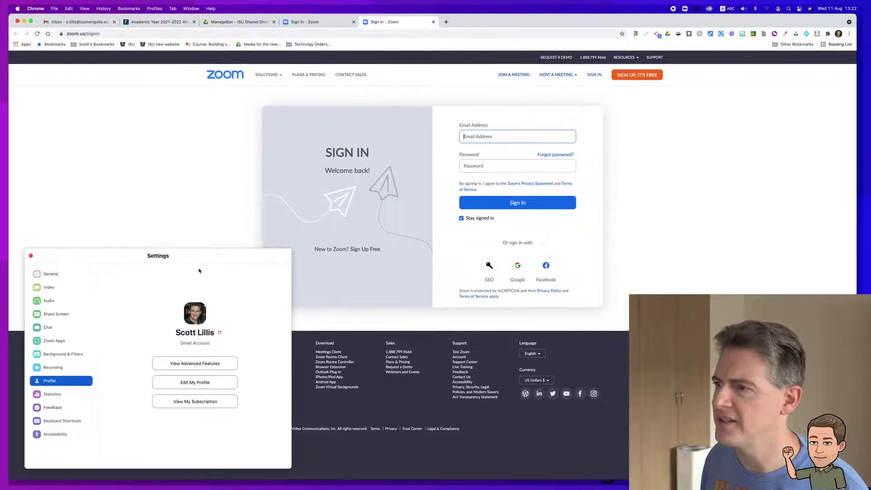
left_click(518, 270)
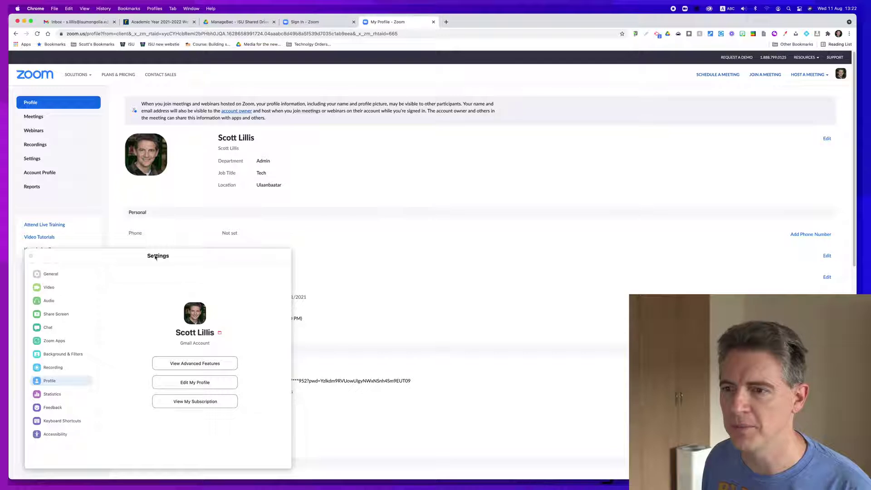
left_click_drag(125, 256, 502, 206)
left_click(276, 323)
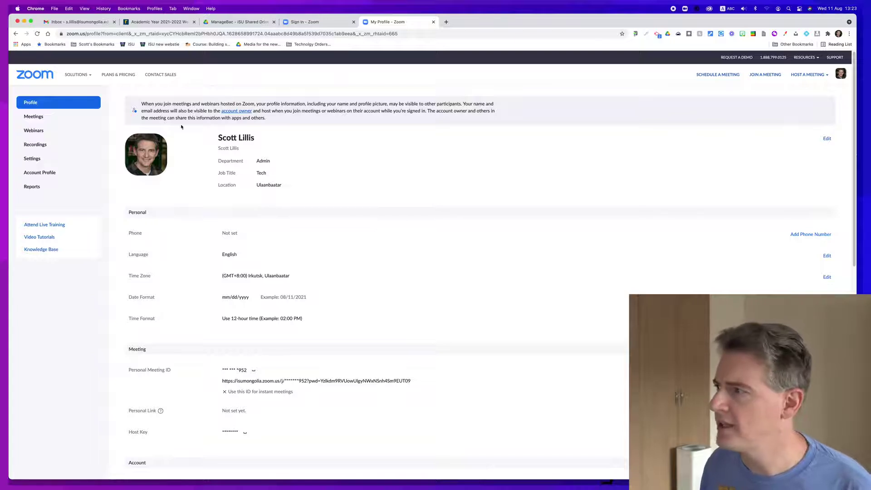
Open the personal details on the web profile for editing and go to the Pronouns field.
left_click(825, 138)
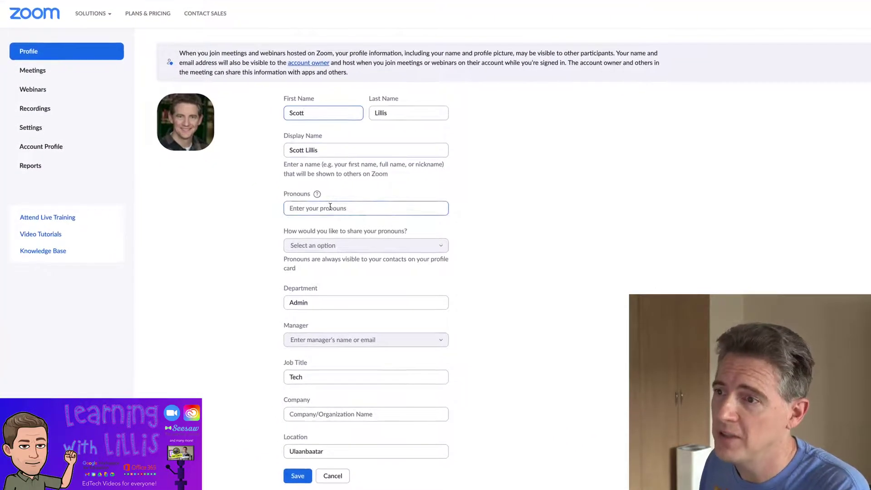
left_click(330, 207)
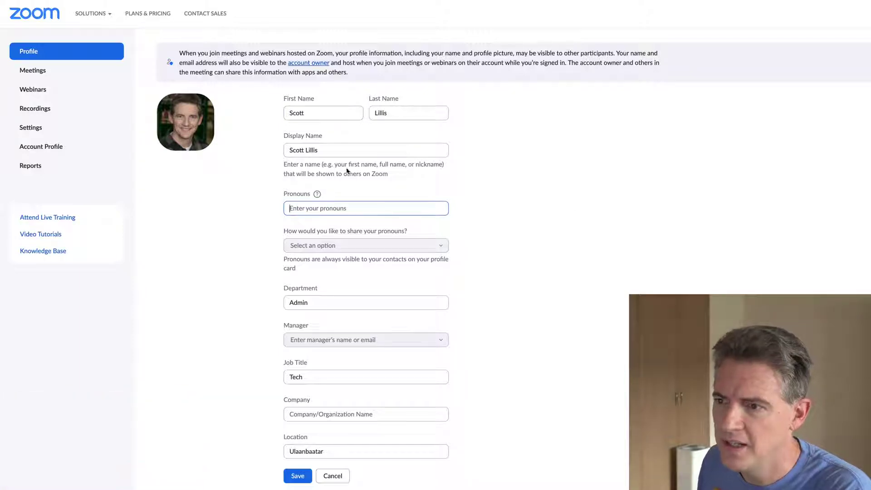
Try adding "(he/him)" after the display name, and remove it again.
left_click(329, 149)
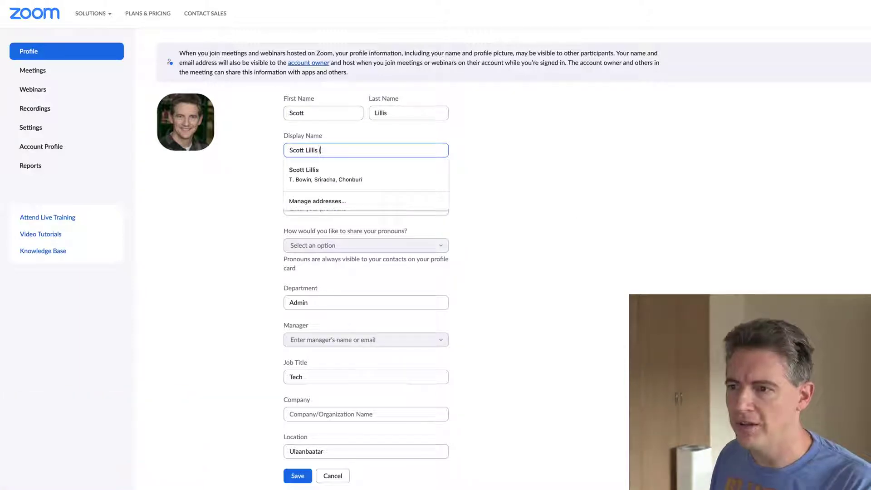
type("(he/him")
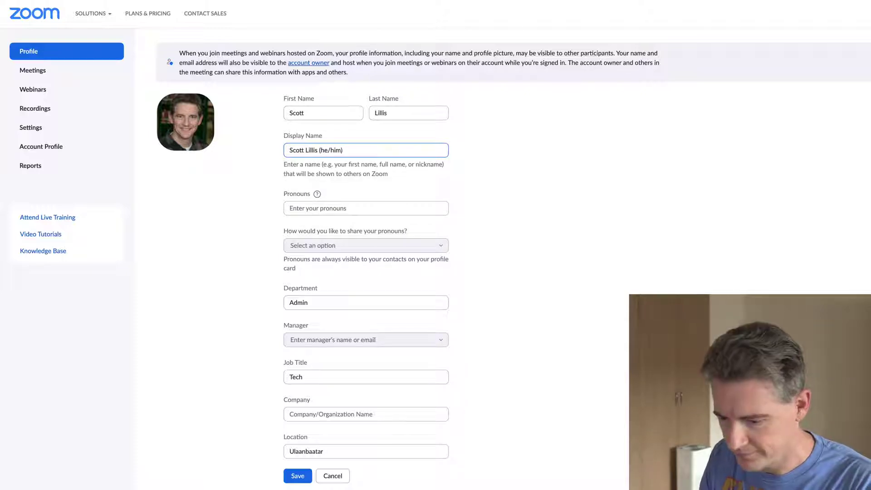
key("BackSpace")
key("BackSpace")
key("BackSpace")
key("BackSpace")
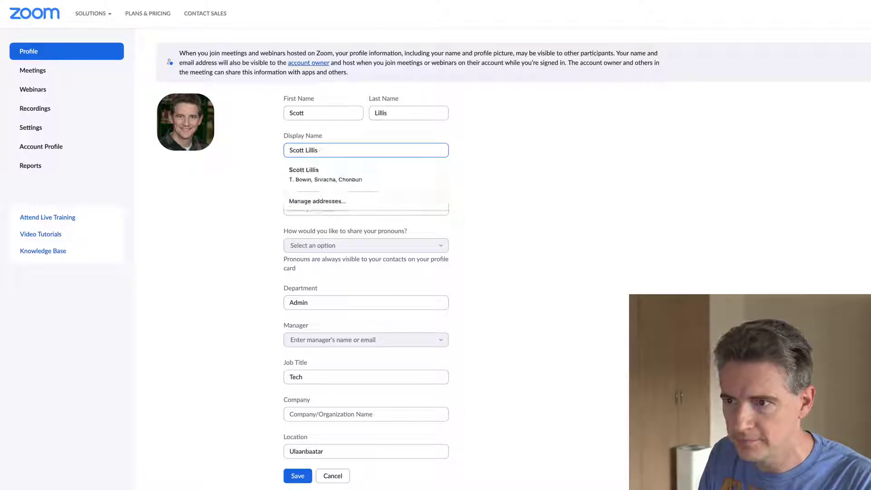
key("Escape")
Set the pronouns to he/him with sharing set to "Ask me every time after joining meetings and webinars", and save the profile.
left_click(342, 206)
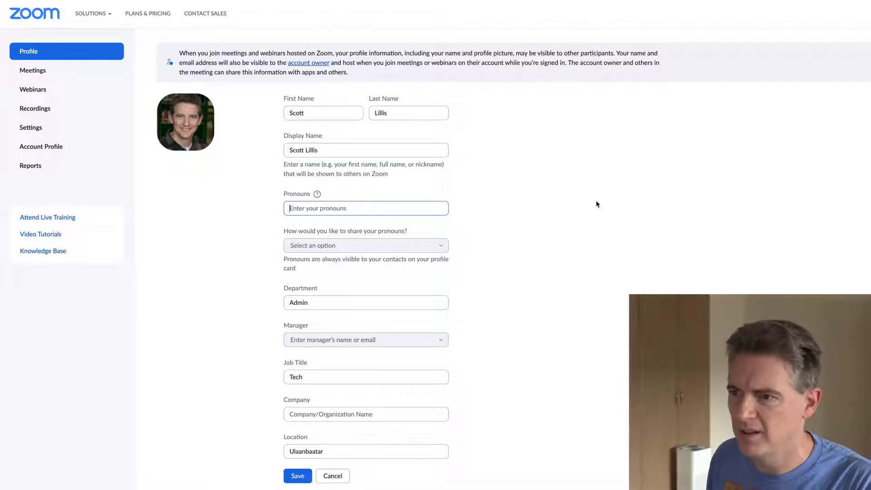
type("he/him")
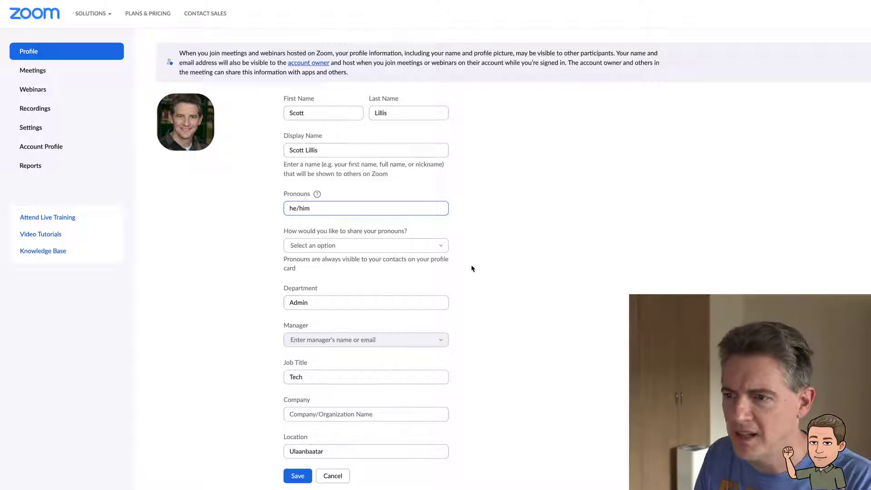
left_click(441, 246)
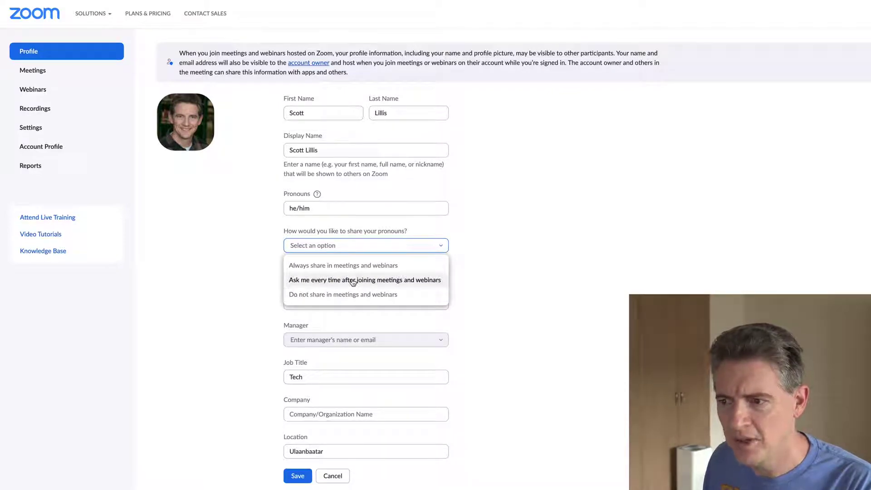
left_click(353, 281)
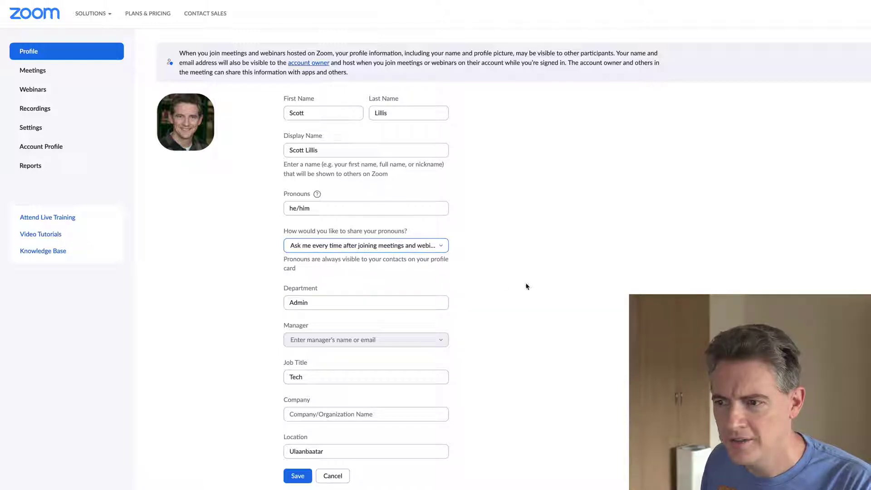
left_click(299, 477)
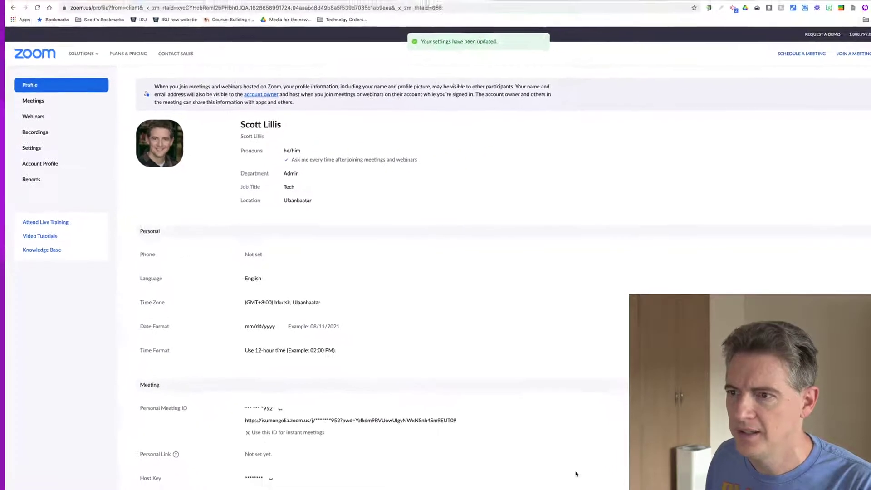
Switch to the Zoom desktop client, start a new meeting, and join it with computer audio.
mouse_move(664, 489)
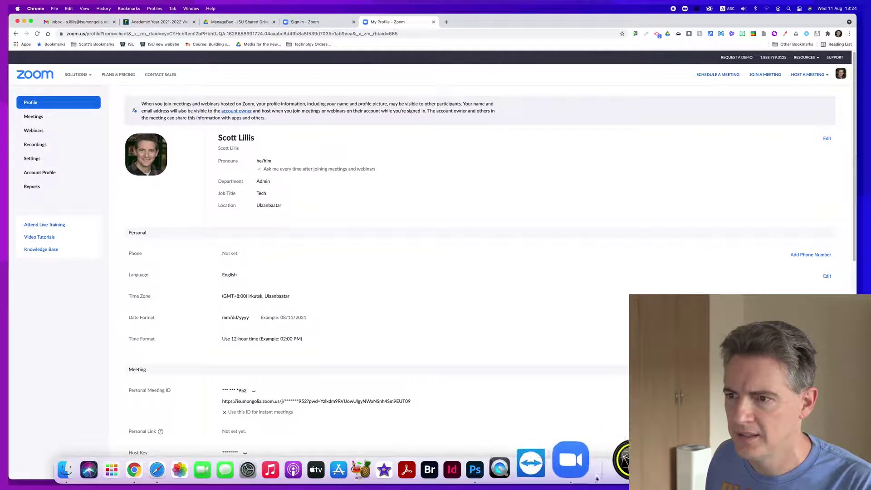
left_click(571, 460)
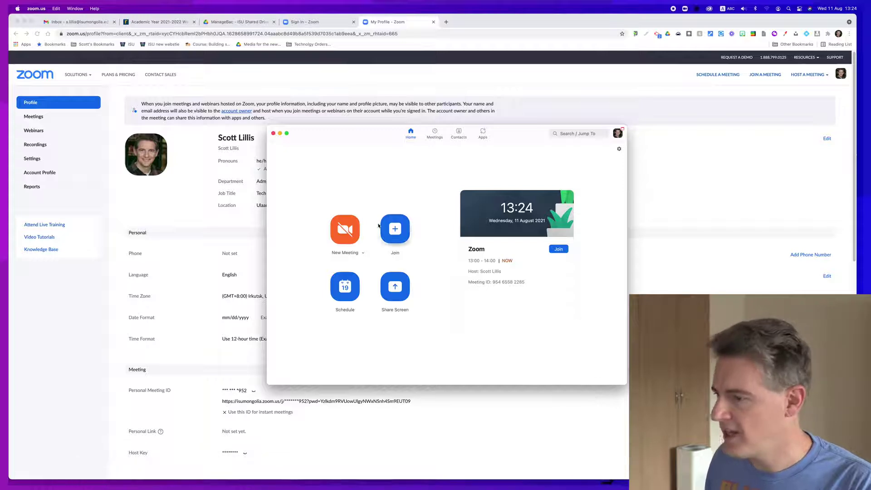
left_click(342, 237)
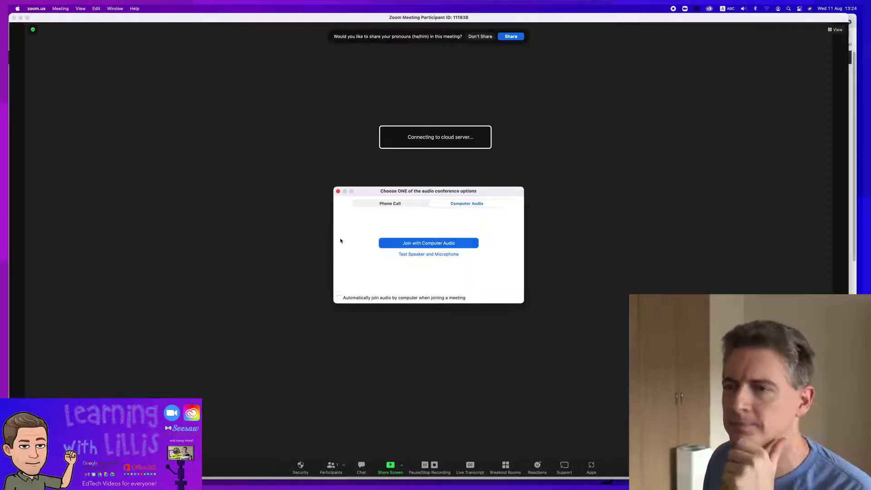
left_click(419, 245)
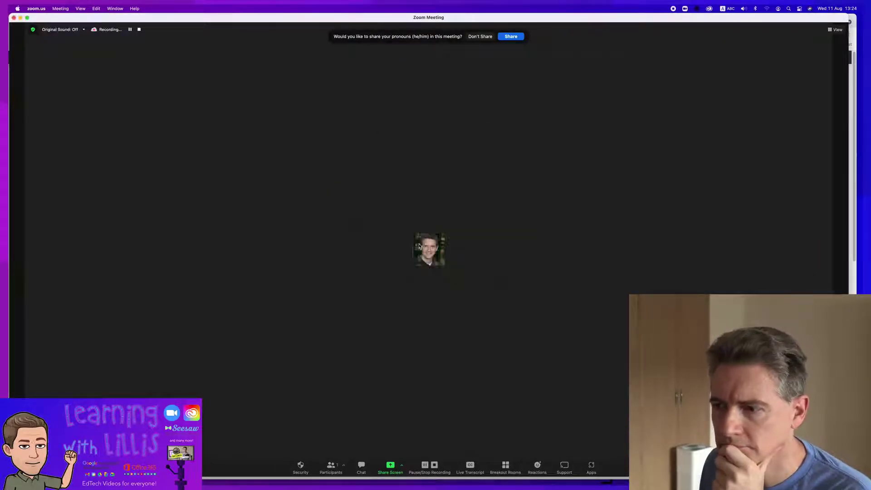
Stop the meeting's cloud recording.
left_click(139, 29)
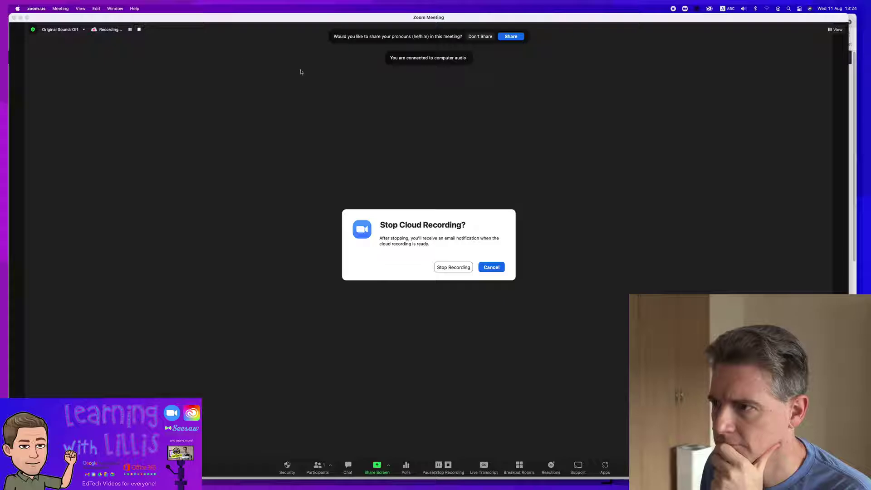
left_click(454, 267)
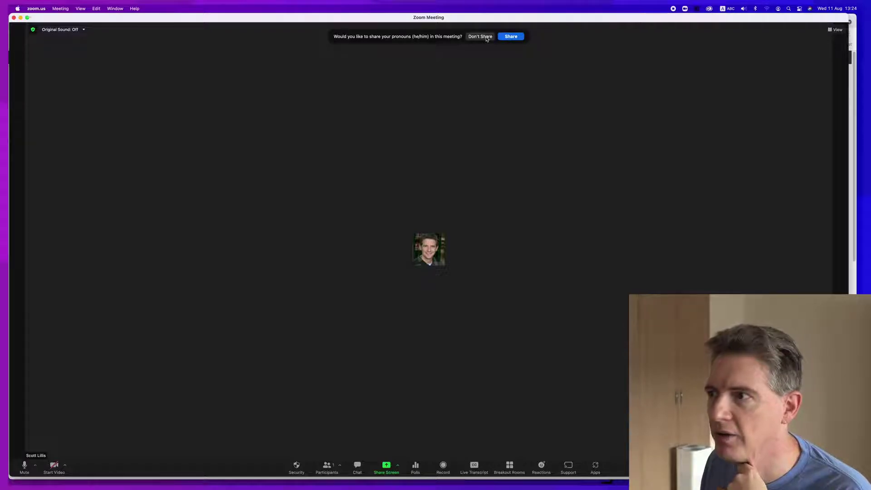
Share the pronouns in this meeting and start the camera video.
left_click(502, 39)
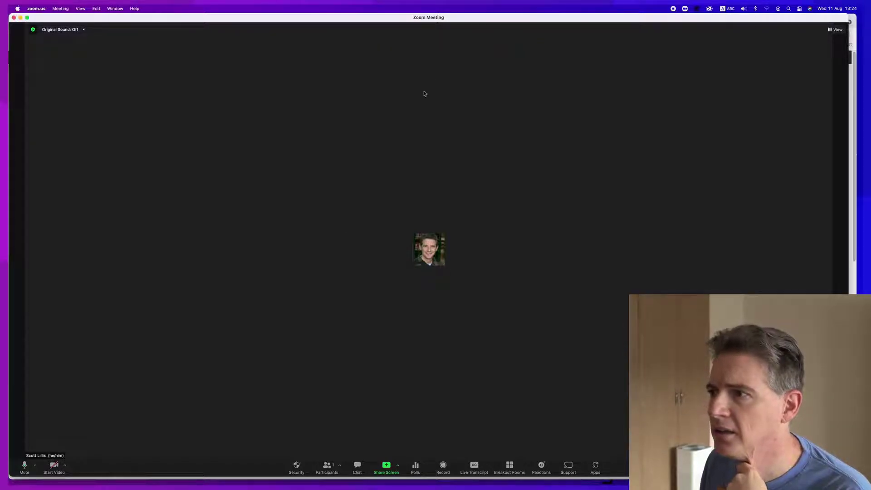
left_click(54, 466)
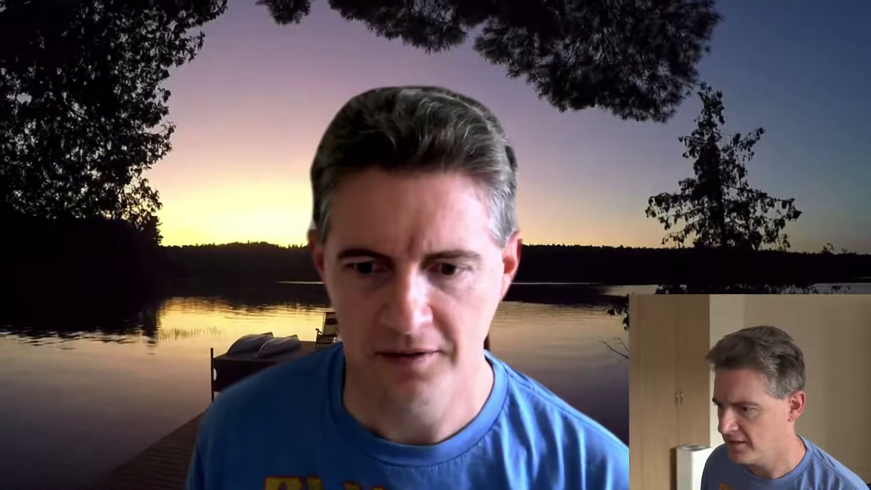
Open the screen sharing options, view the advanced choices, and return to the basic ones.
left_click(368, 487)
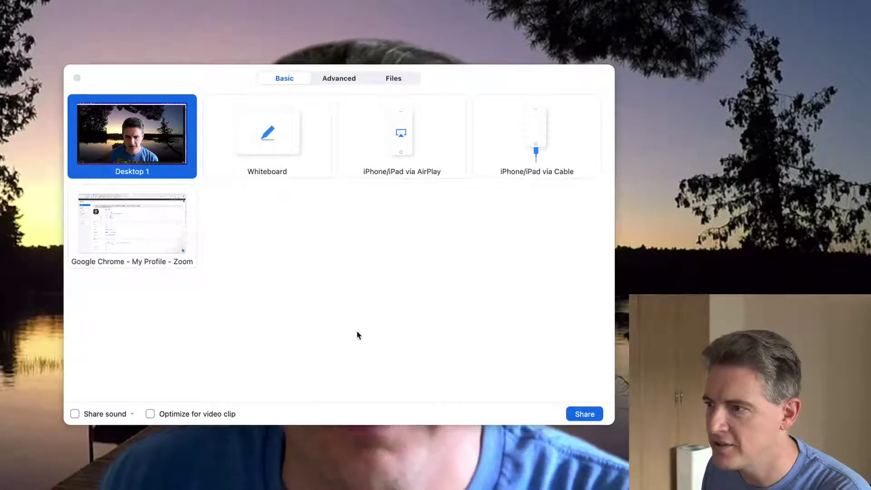
left_click(332, 81)
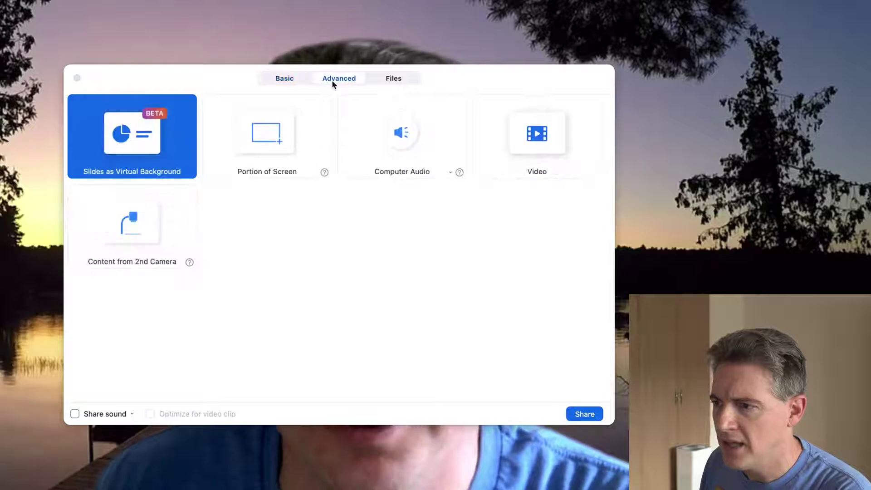
left_click(295, 80)
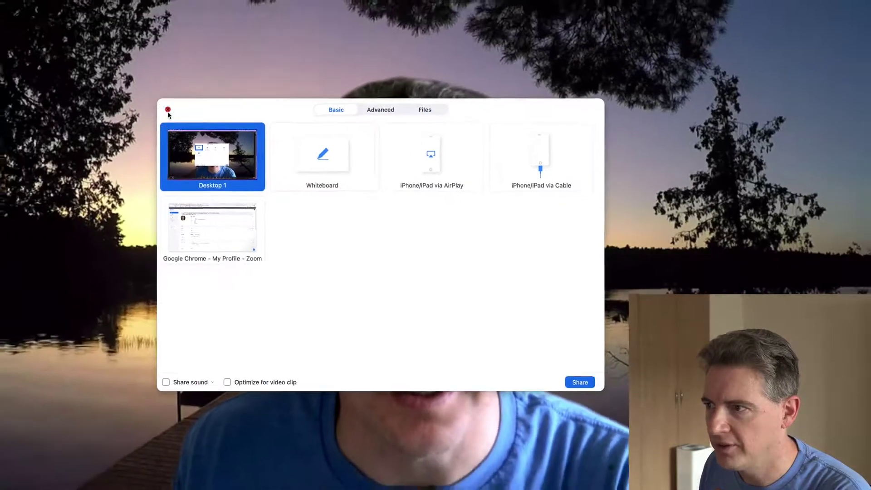
Close the sharing options, create two breakout rooms with automatic assignment, and open them all.
left_click(77, 78)
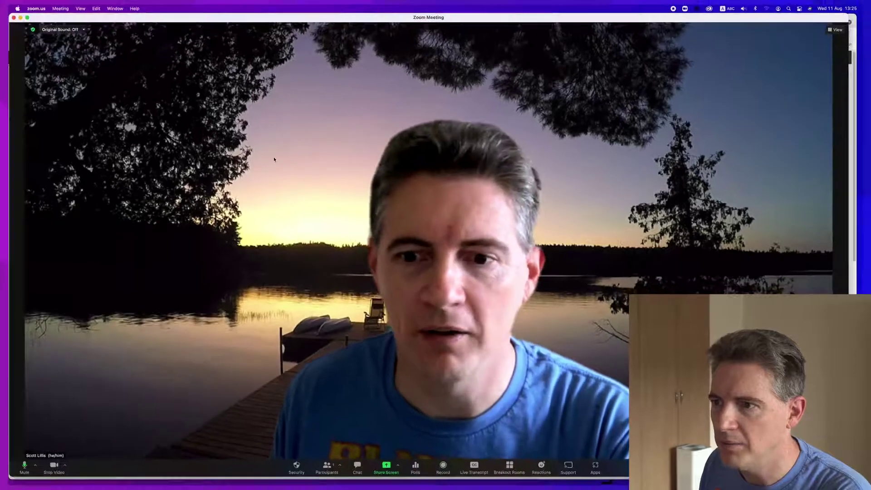
left_click(508, 467)
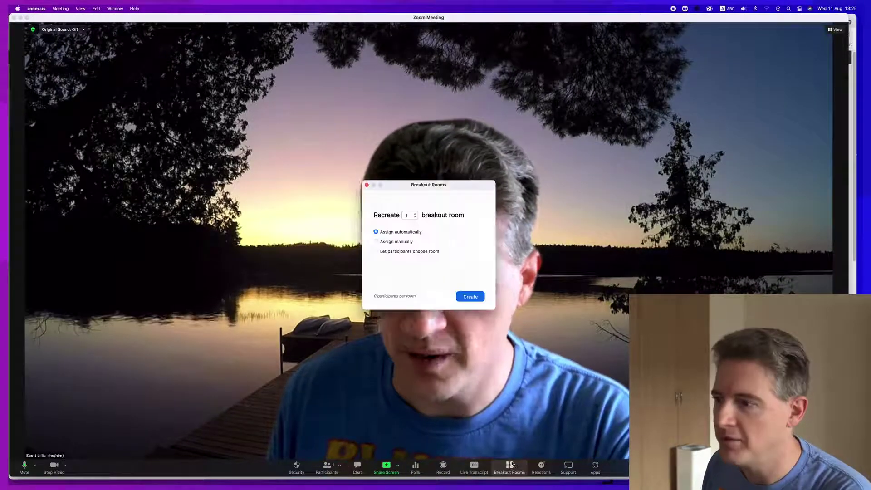
left_click(415, 214)
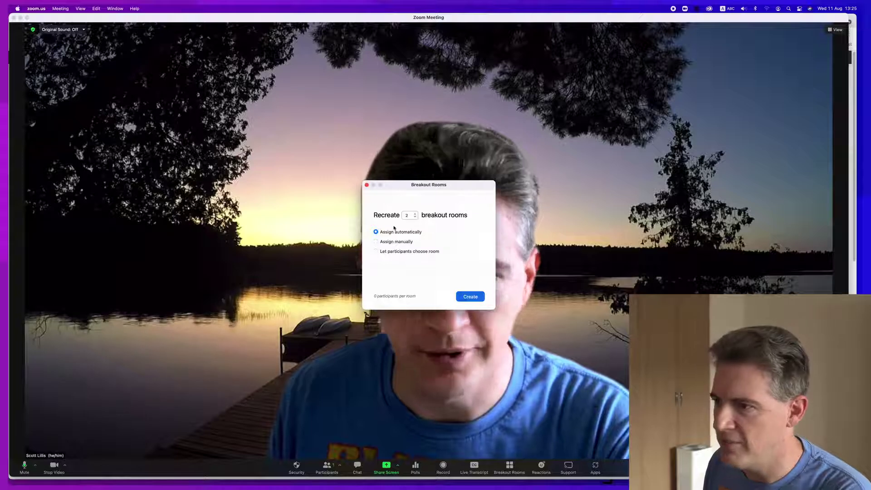
left_click(472, 296)
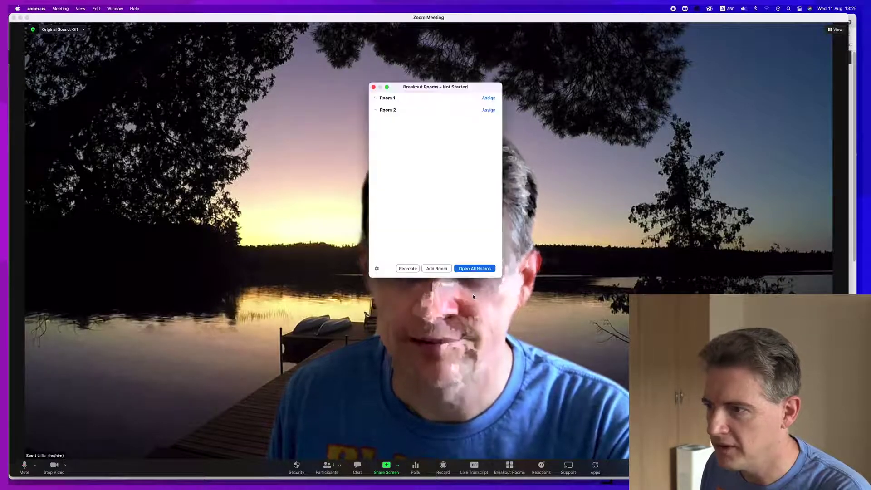
left_click(479, 267)
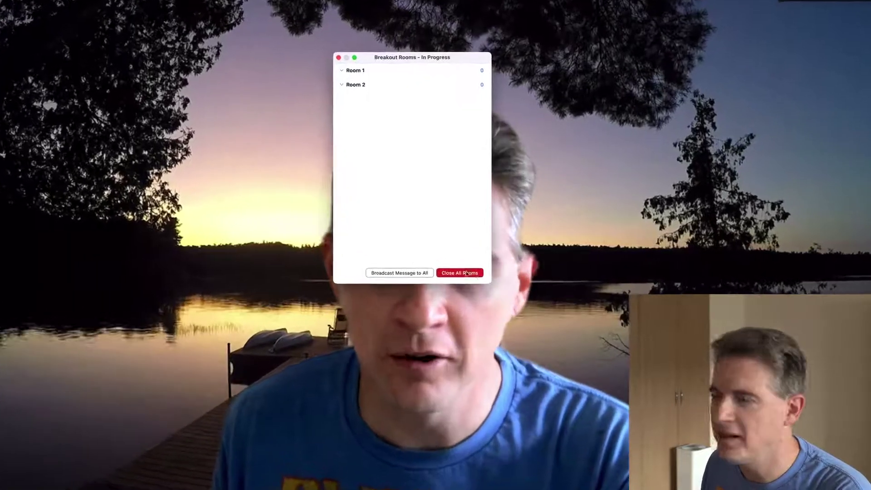
left_click(339, 57)
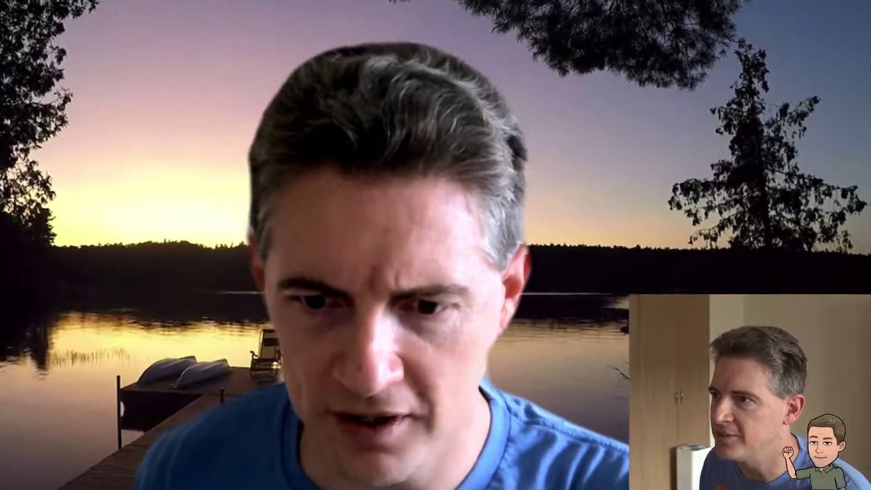
Try to share a whiteboard to all breakout rooms, cancel at the confirmation, and close the sharing options.
key("super+shift+s")
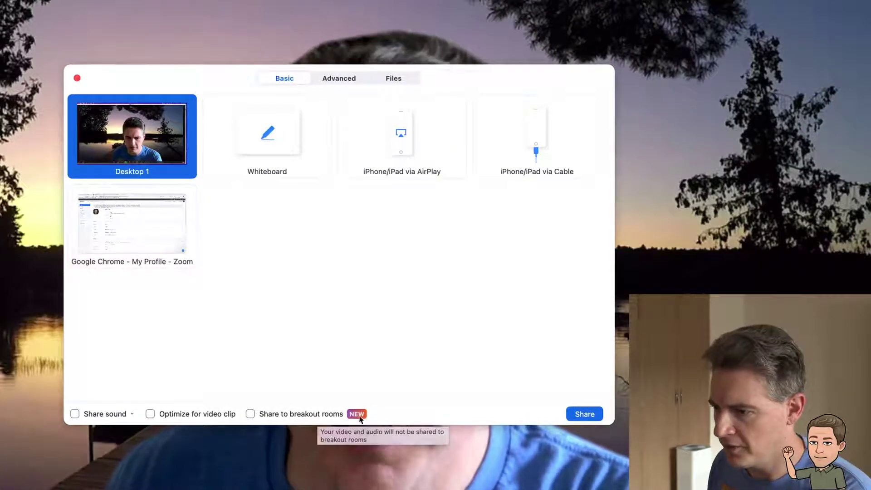
left_click(284, 416)
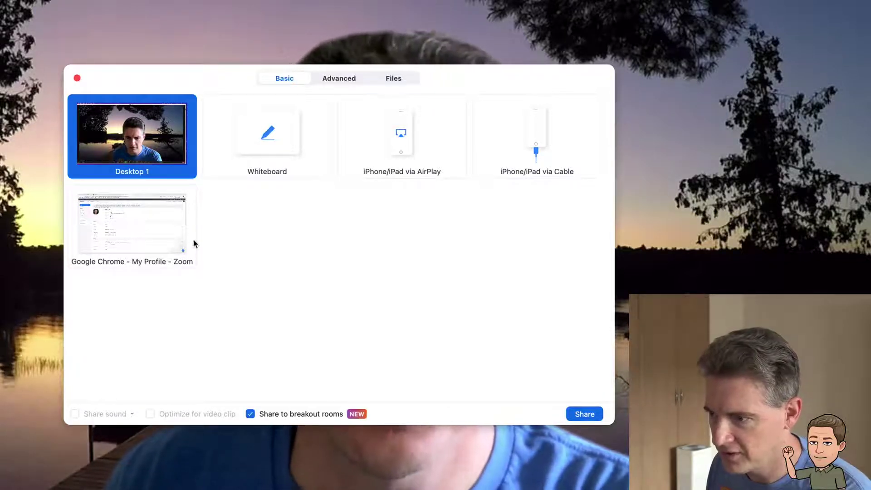
left_click(259, 146)
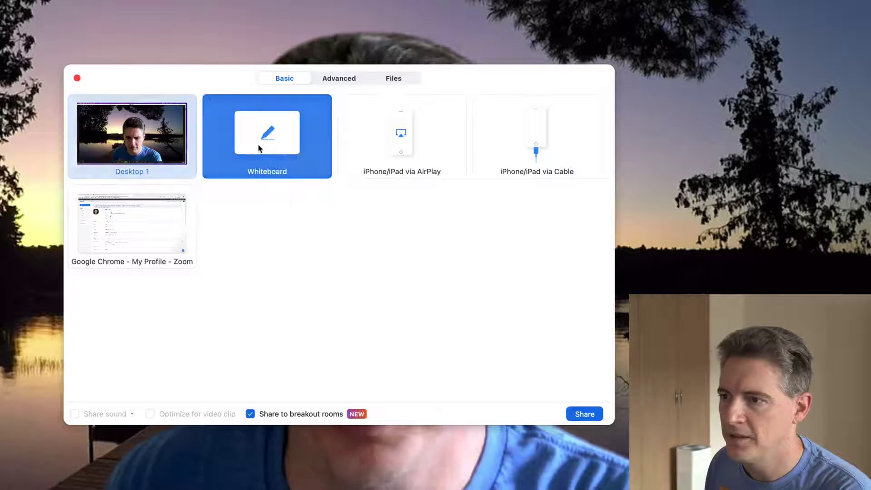
left_click(582, 414)
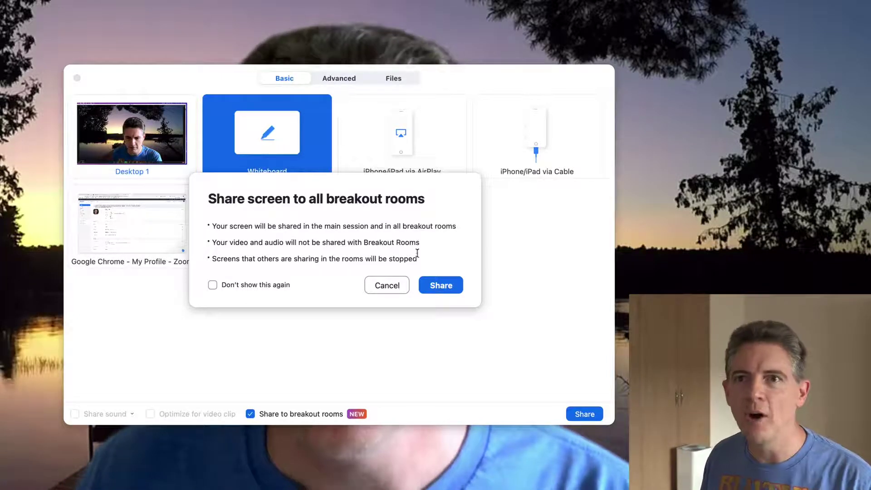
left_click(398, 287)
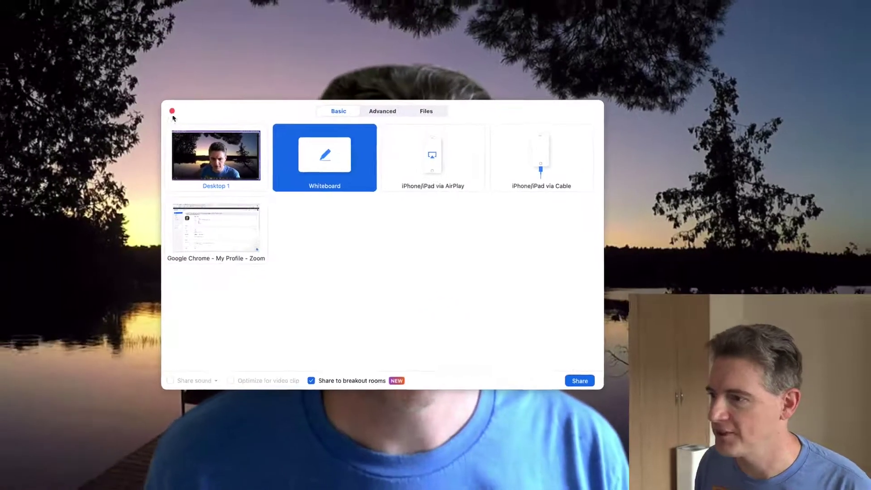
left_click(172, 111)
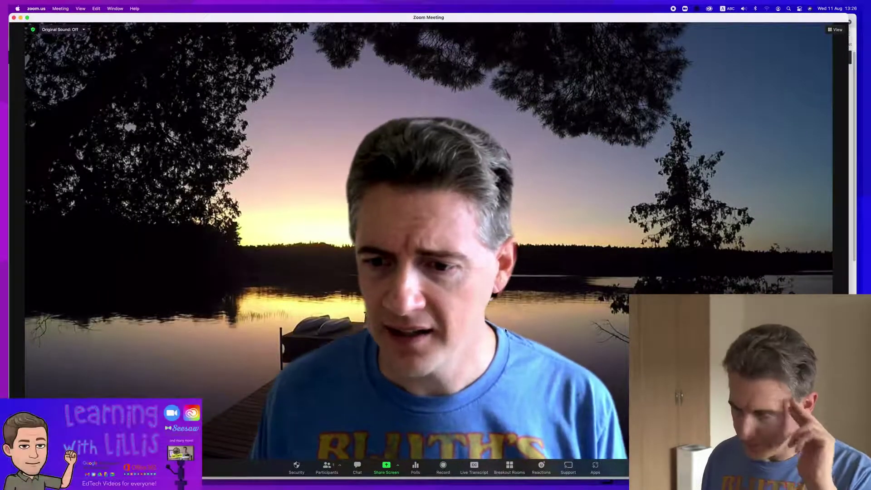
Browse the Activity and Travel & Places emojis in the full set of meeting reactions.
left_click(541, 467)
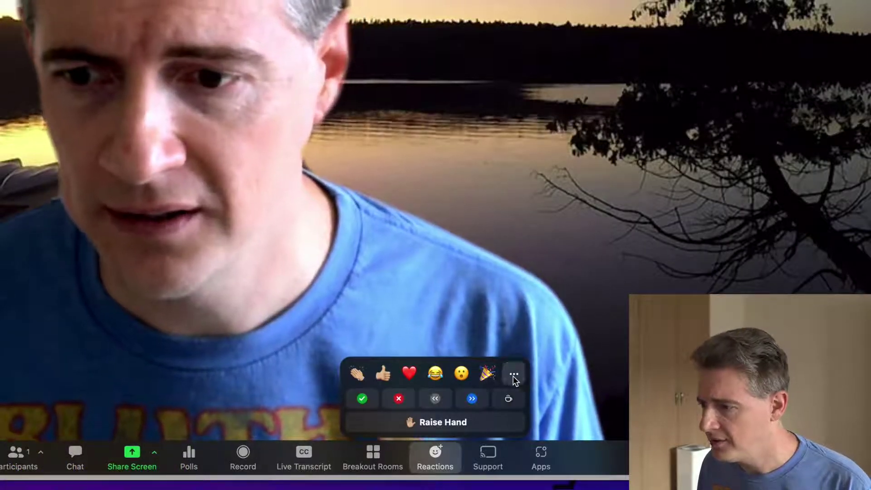
left_click(513, 375)
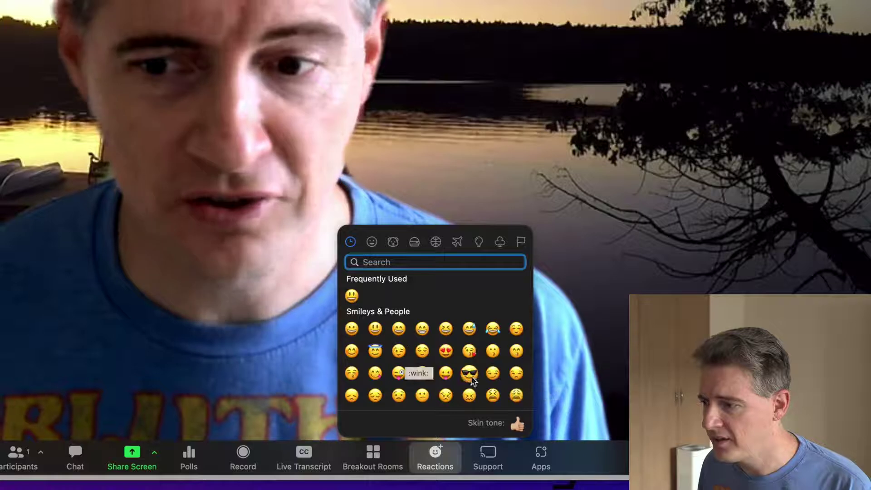
left_click(436, 244)
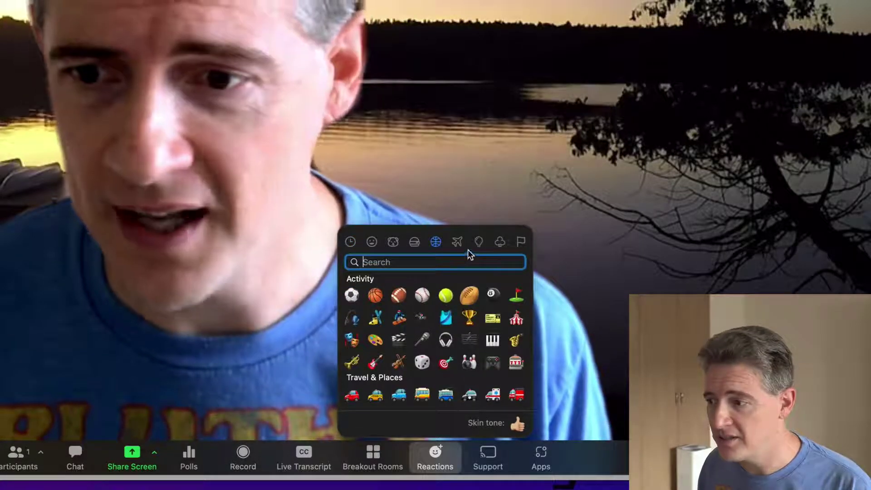
left_click(457, 241)
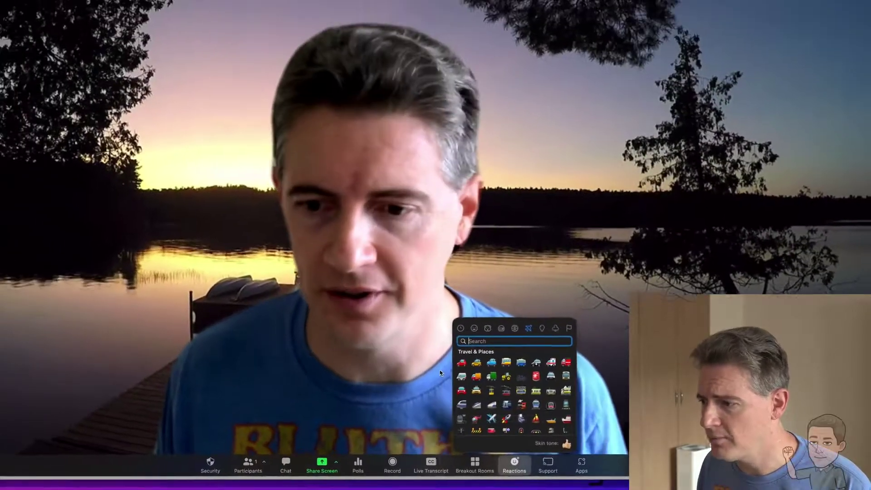
left_click(458, 379)
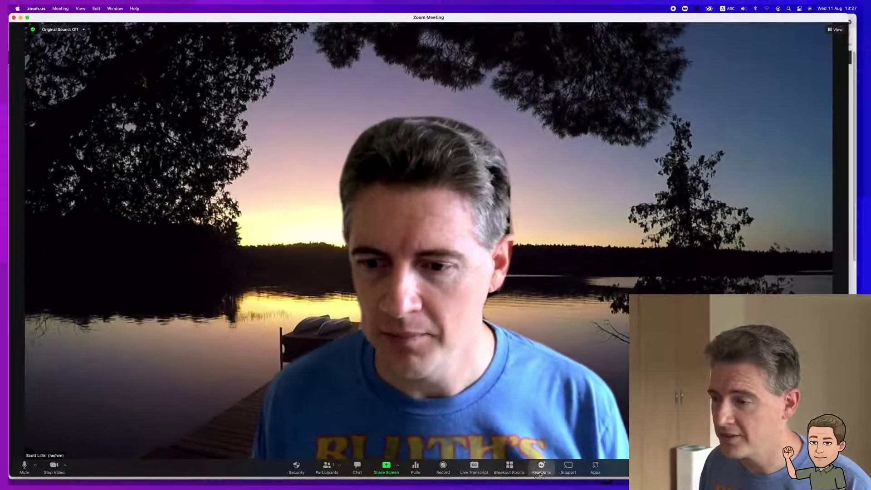
Show the "I'm away" status in the meeting and clear it again.
left_click(540, 472)
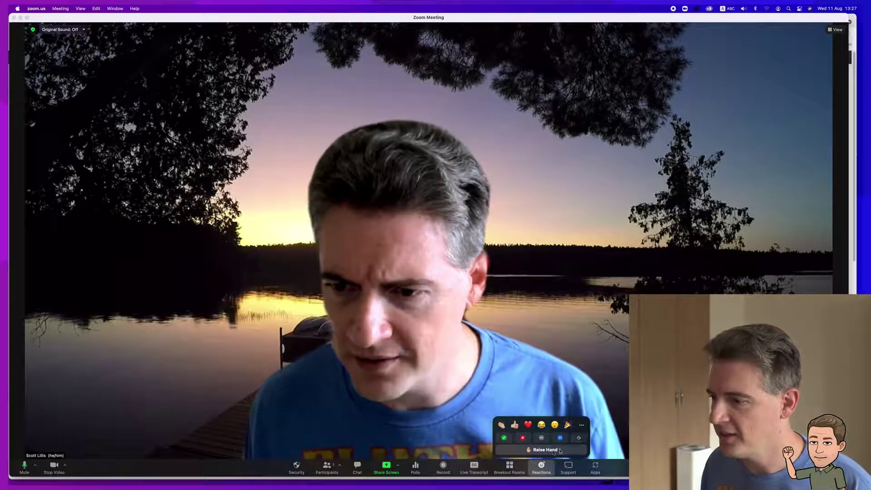
left_click(578, 437)
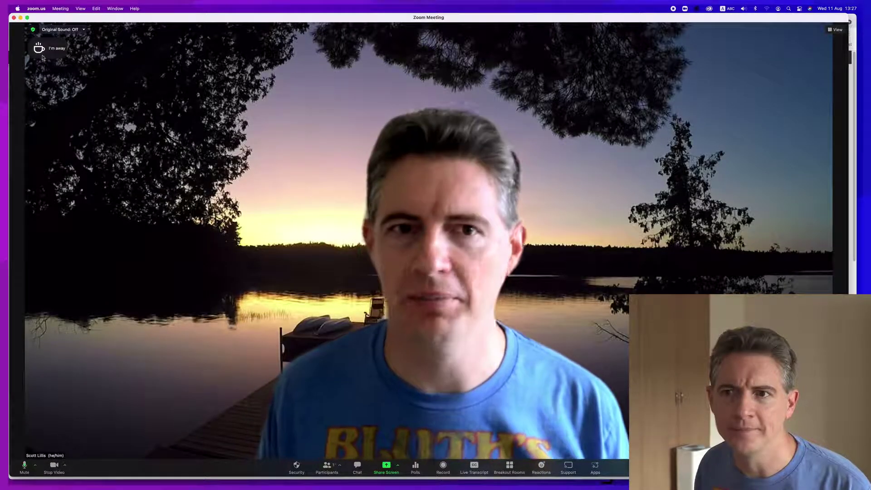
left_click(541, 466)
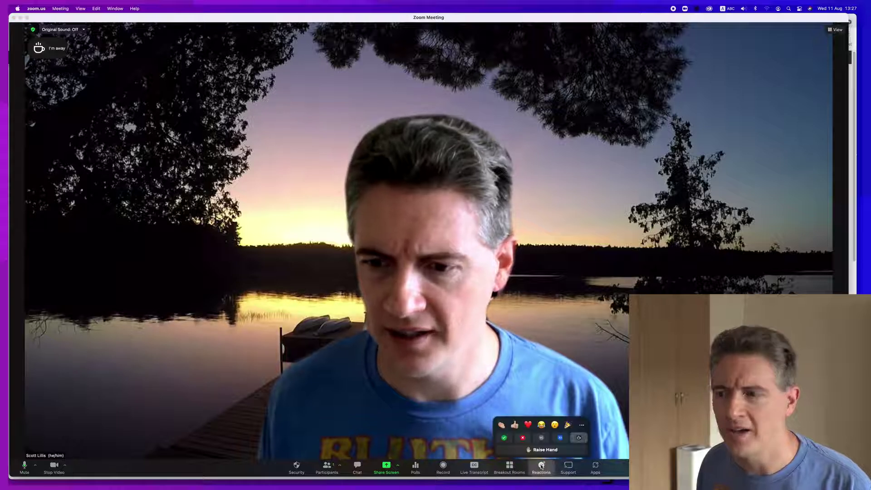
left_click(579, 438)
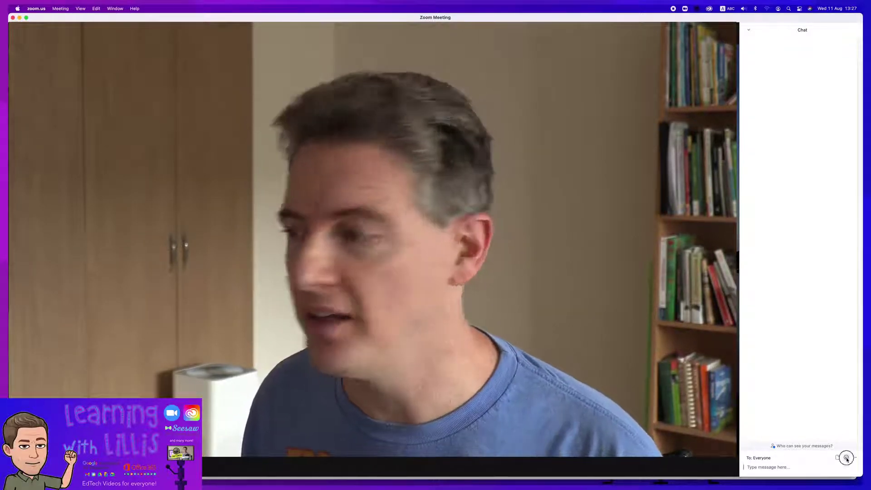
Browse the emoji categories in the meeting chat and choose an emoji to send to everyone.
left_click(847, 458)
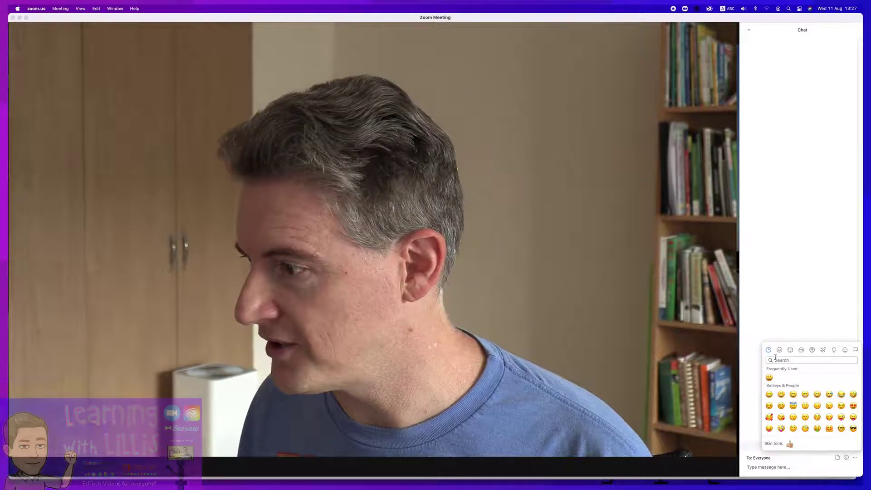
left_click(821, 350)
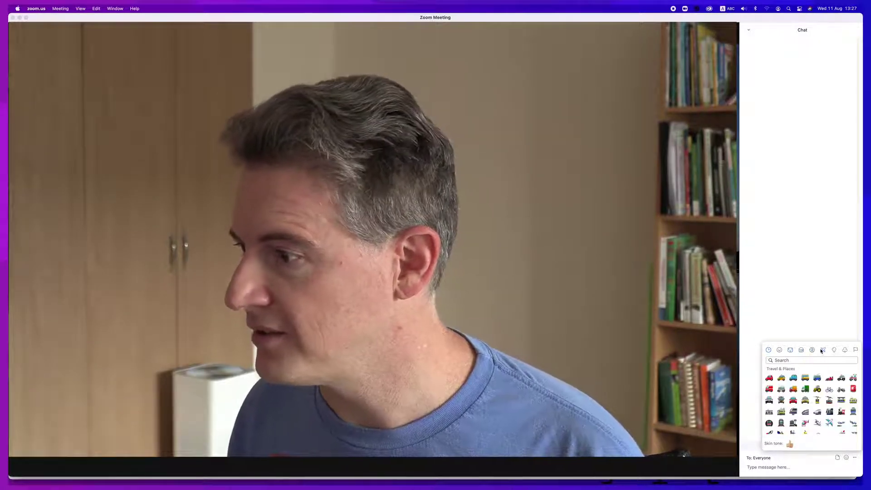
left_click(846, 350)
left_click(856, 351)
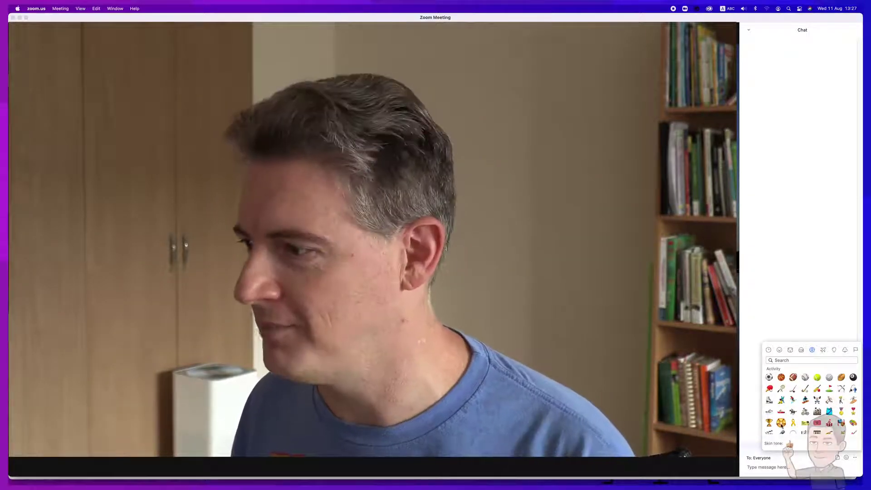
left_click(781, 424)
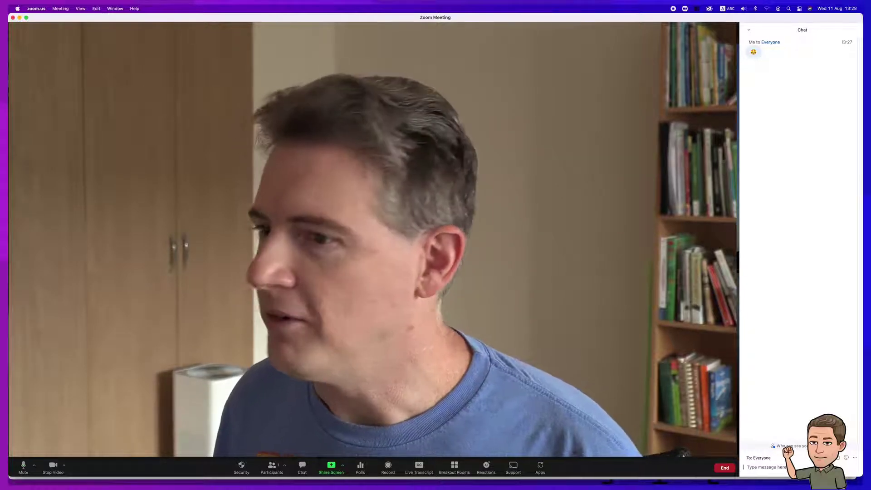
Open the meeting's apps to view My Apps.
left_click(541, 470)
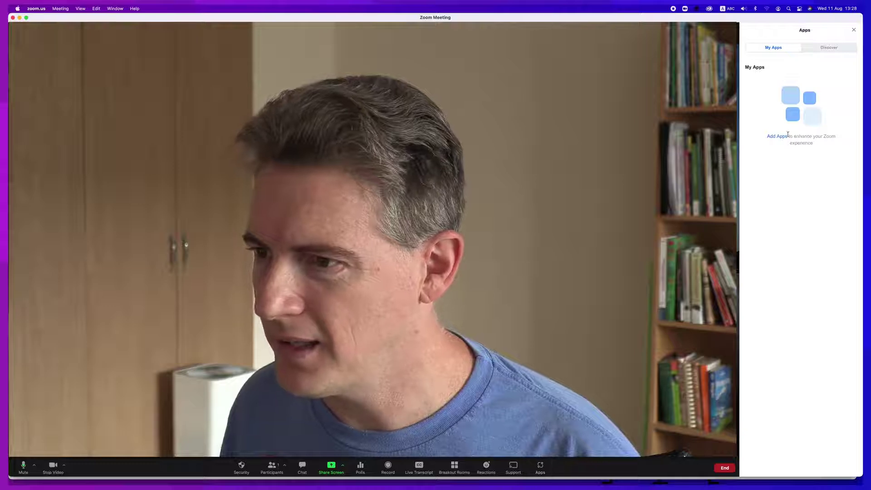
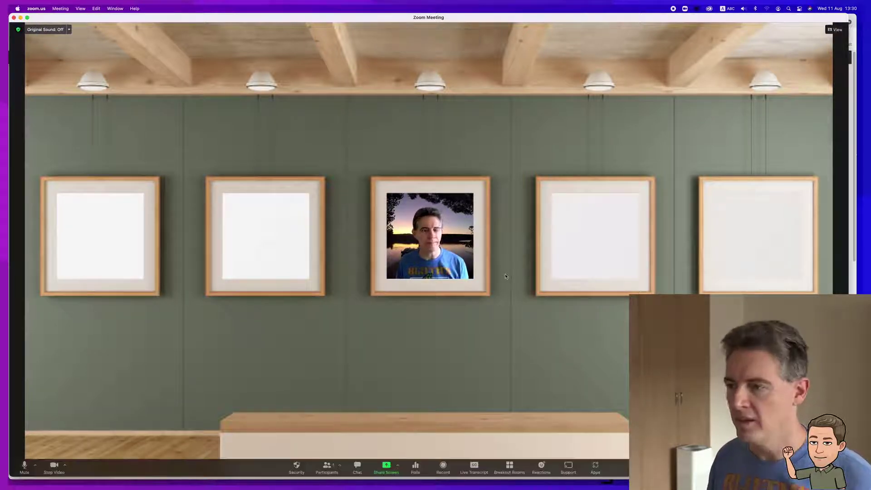
Move the participant's video through the gallery scene's second, first and middle frames, and remove it from the scene.
left_click_drag(452, 255, 293, 254)
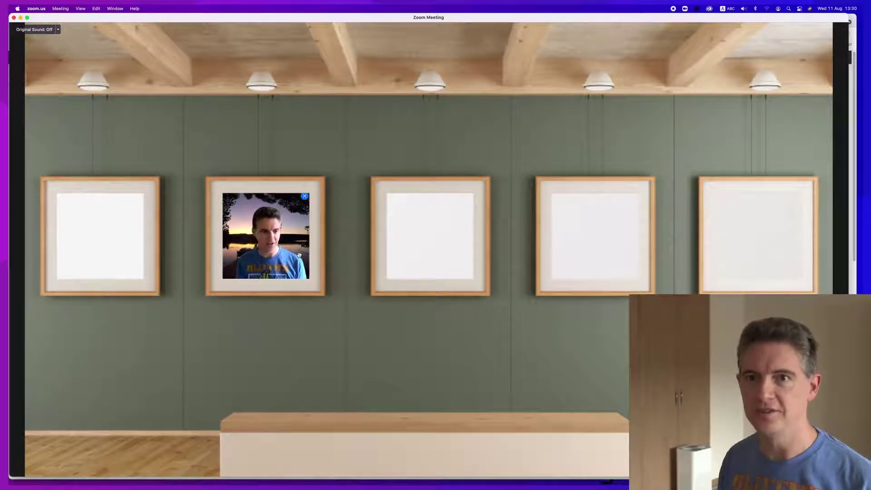
mouse_move(297, 264)
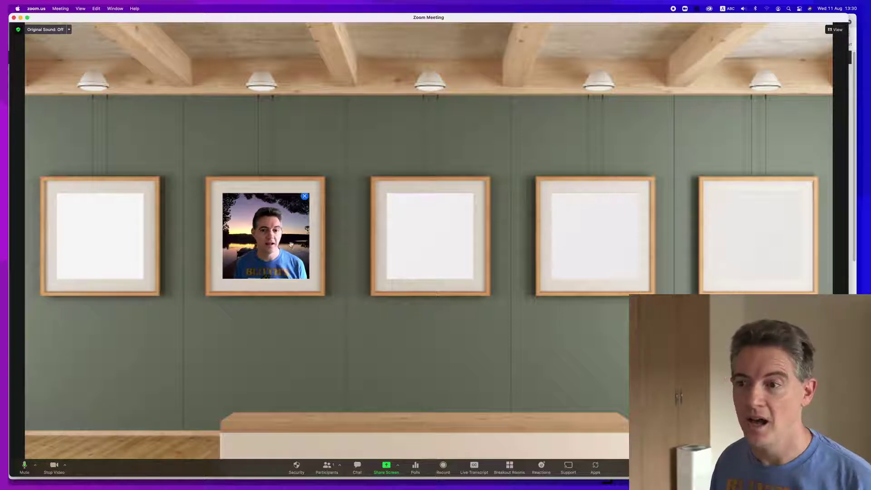
left_click_drag(276, 215, 107, 218)
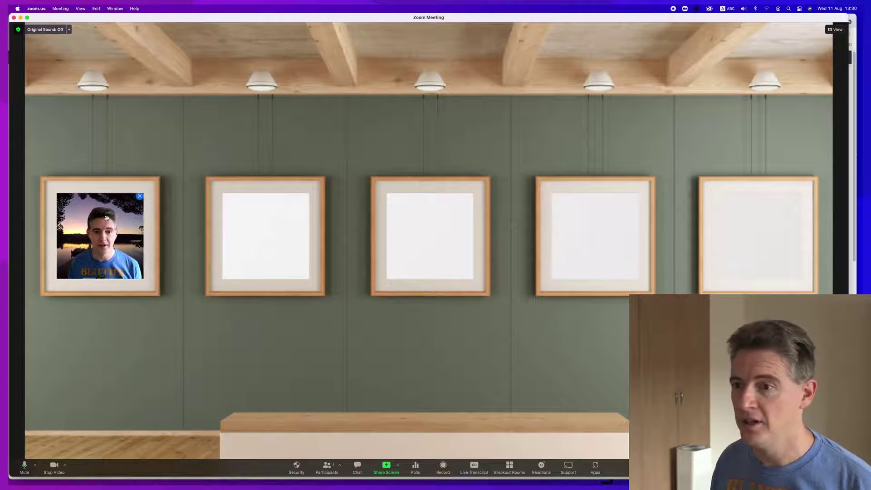
left_click_drag(91, 229, 422, 229)
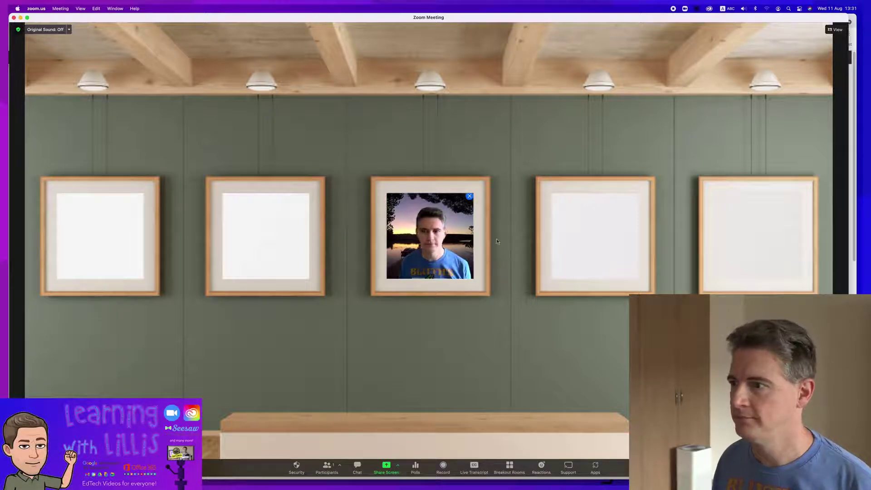
left_click(469, 197)
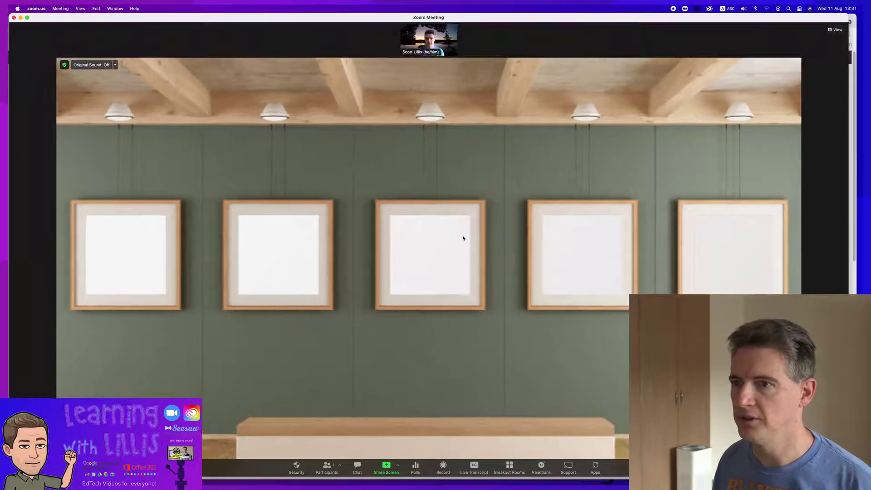
Start the immersive view with the 25-seat Auditorium scene and automatic participant placement.
left_click(835, 30)
left_click(807, 65)
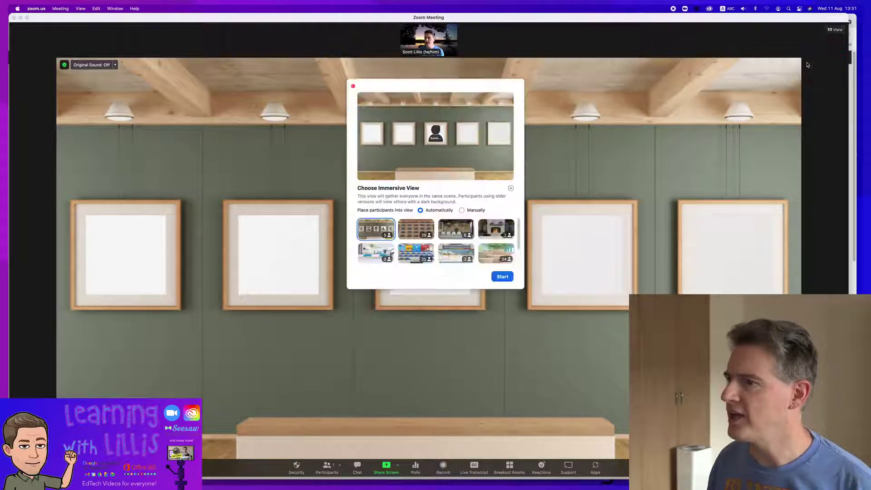
left_click(425, 236)
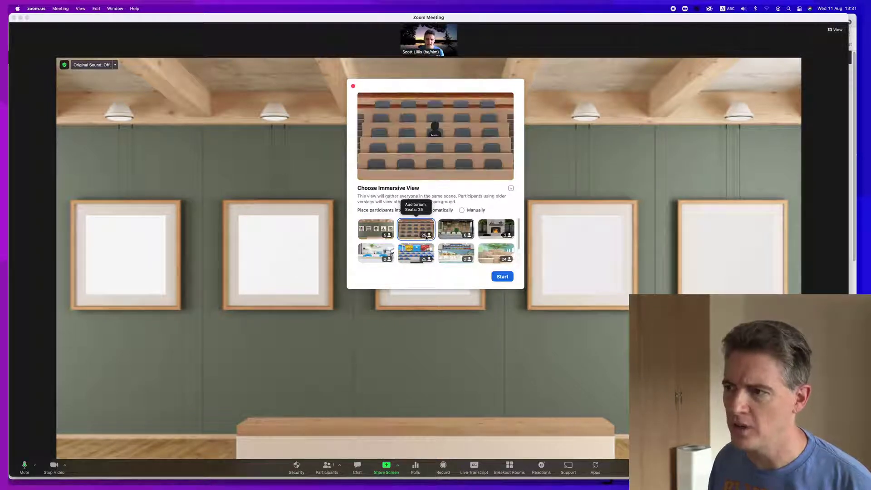
left_click(503, 277)
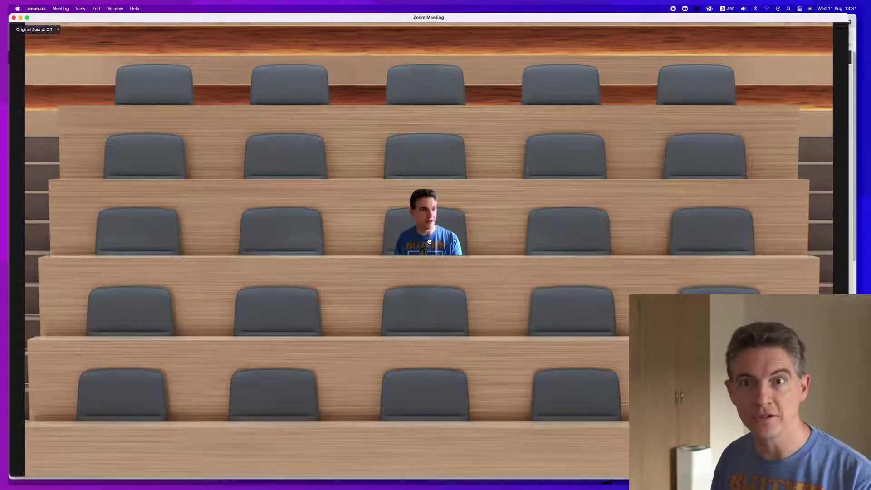
Move the participant's video to the second row's fourth auditorium seat, try resizing it, and return it to the centre seat.
left_click_drag(429, 241, 560, 164)
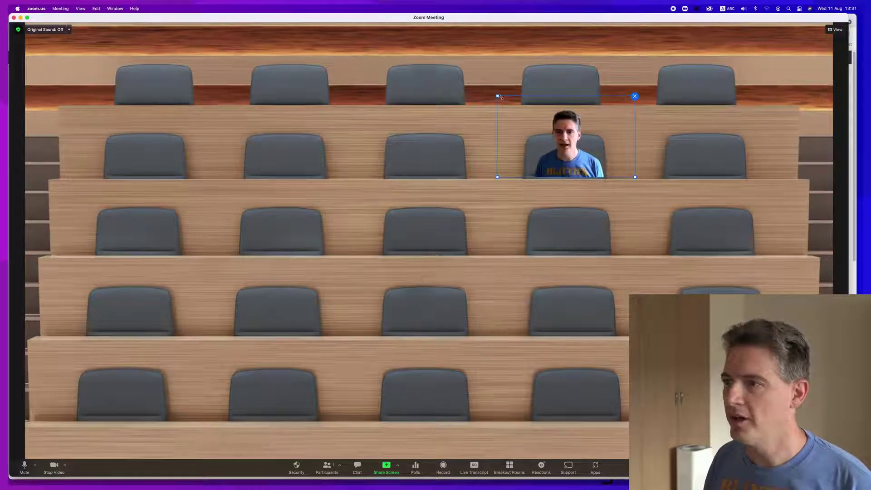
mouse_move(497, 96)
left_mouse_down()
mouse_move(483, 84)
mouse_move(486, 95)
left_mouse_up()
left_click_drag(568, 147, 569, 147)
mouse_move(497, 96)
left_mouse_down()
mouse_move(447, 75)
mouse_move(497, 96)
left_mouse_up()
left_click_drag(577, 141, 447, 225)
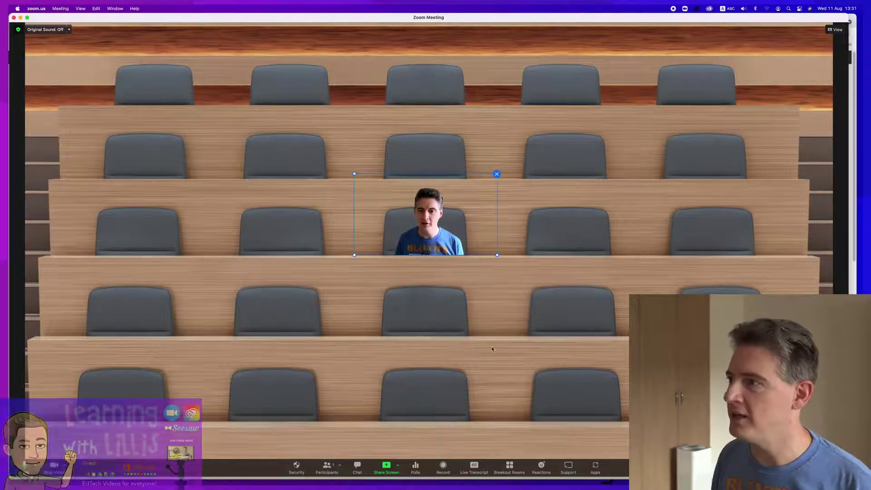
Change the immersive view to the two-seat Fireside Chat scene with automatic participant placement and start it.
left_click(835, 30)
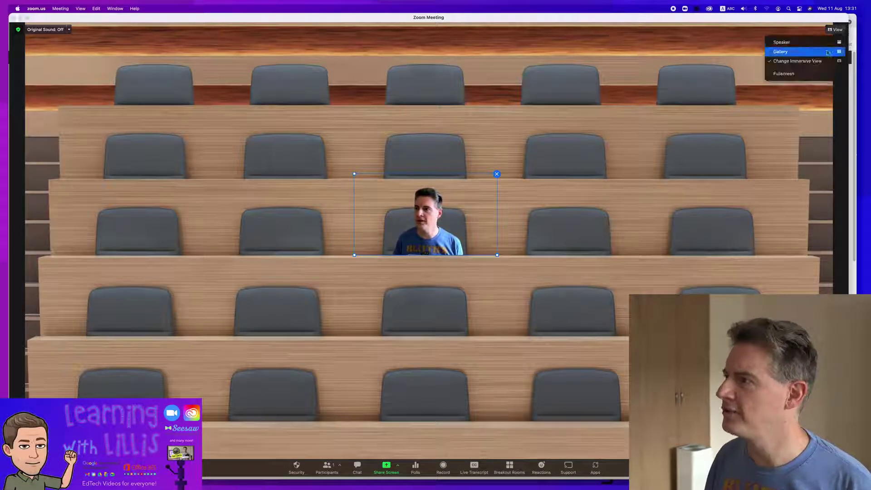
left_click(816, 62)
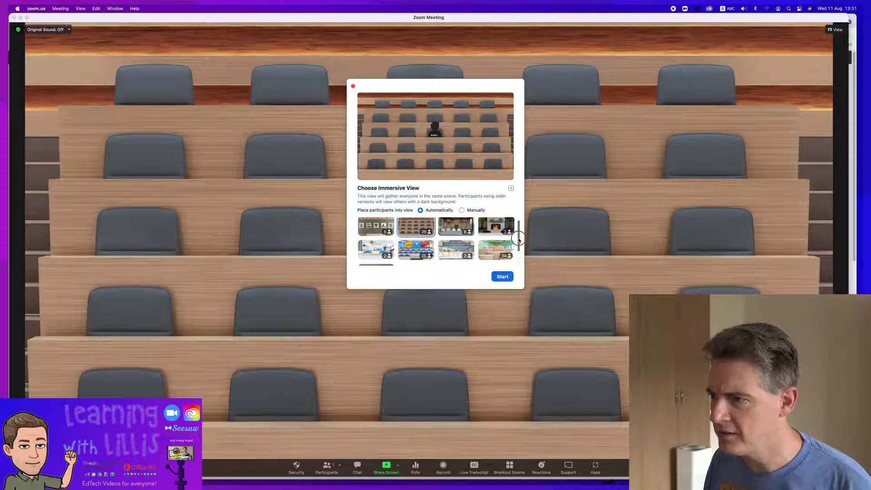
left_click(496, 229)
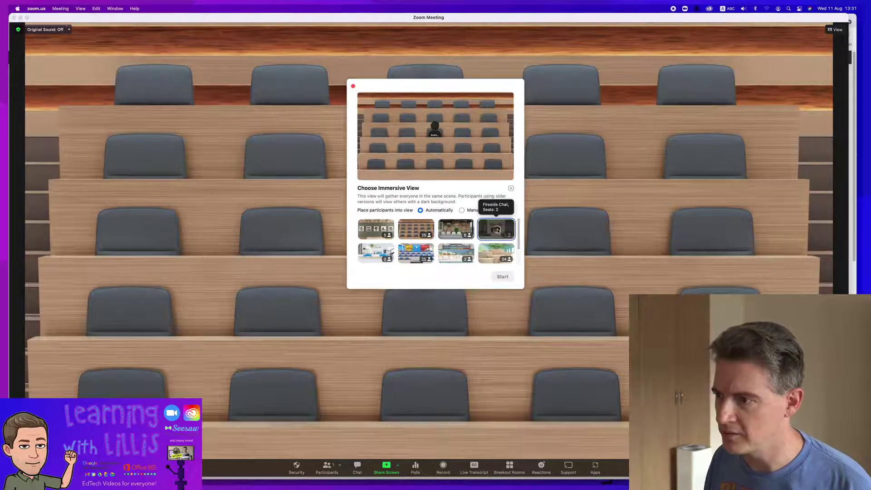
left_click(504, 276)
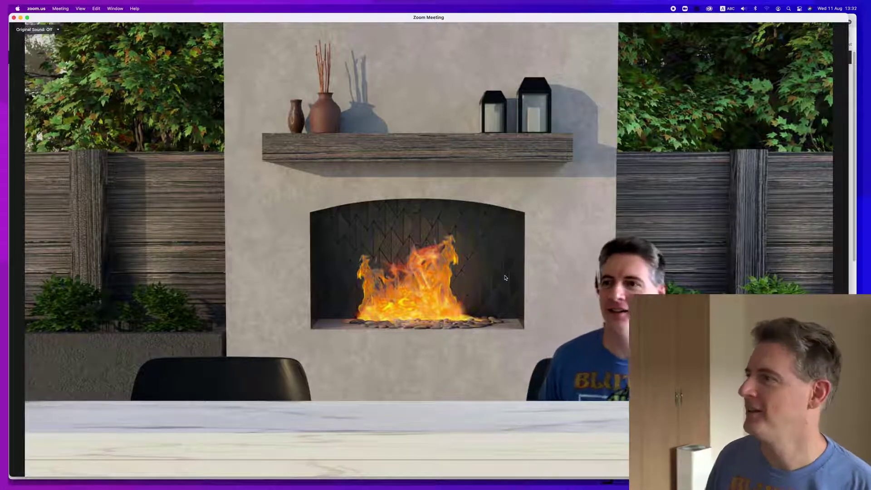
Reopen the immersive view scene chooser and browse through the whole list of available scenes.
left_click(837, 30)
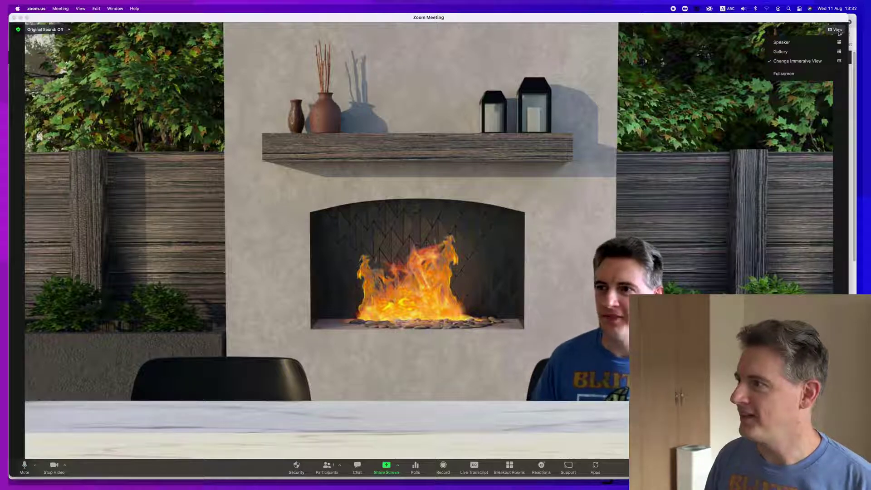
left_click(789, 57)
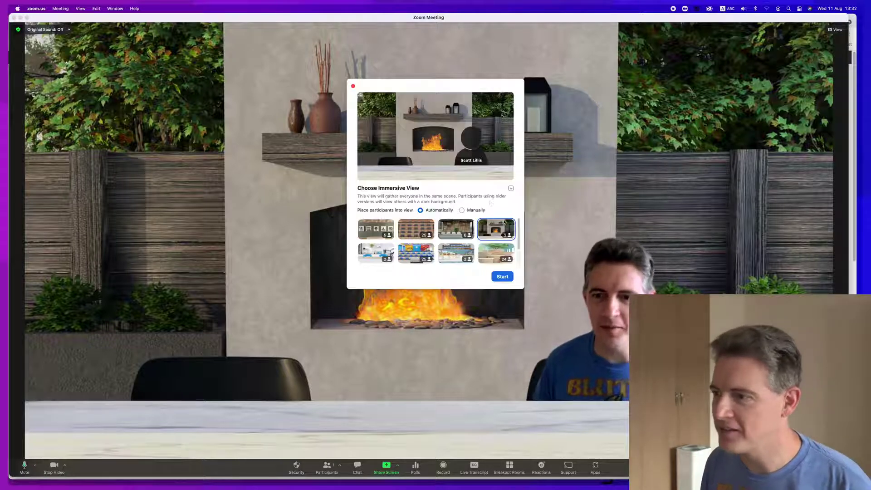
mouse_move(519, 231)
left_mouse_down()
mouse_move(516, 251)
mouse_move(514, 217)
left_mouse_up()
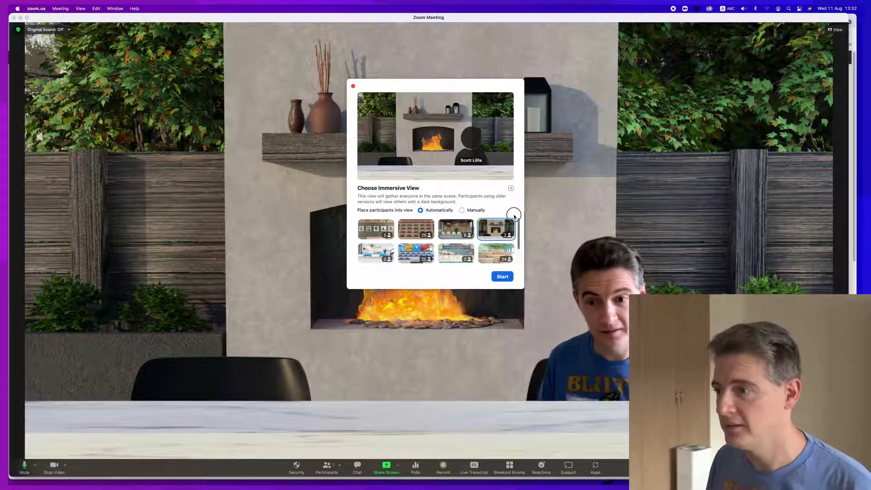
left_click_drag(514, 216, 519, 260)
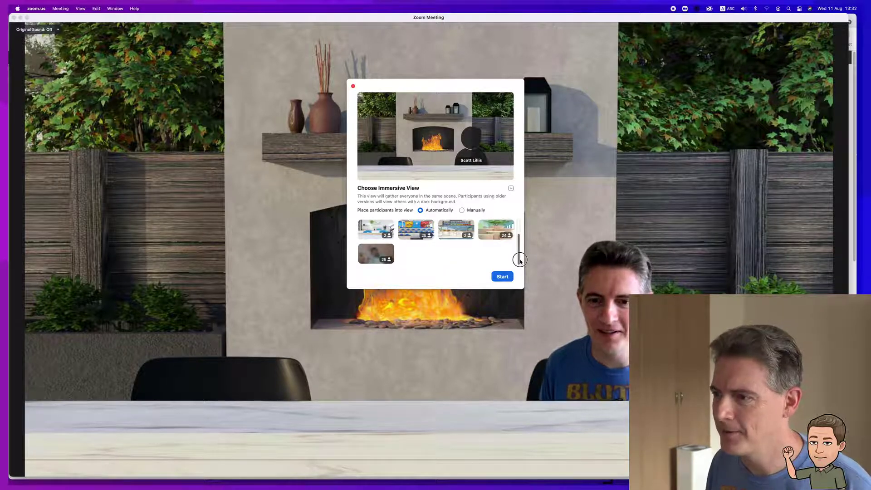
mouse_move(519, 245)
left_mouse_down()
mouse_move(516, 228)
mouse_move(515, 255)
mouse_move(516, 240)
left_mouse_up()
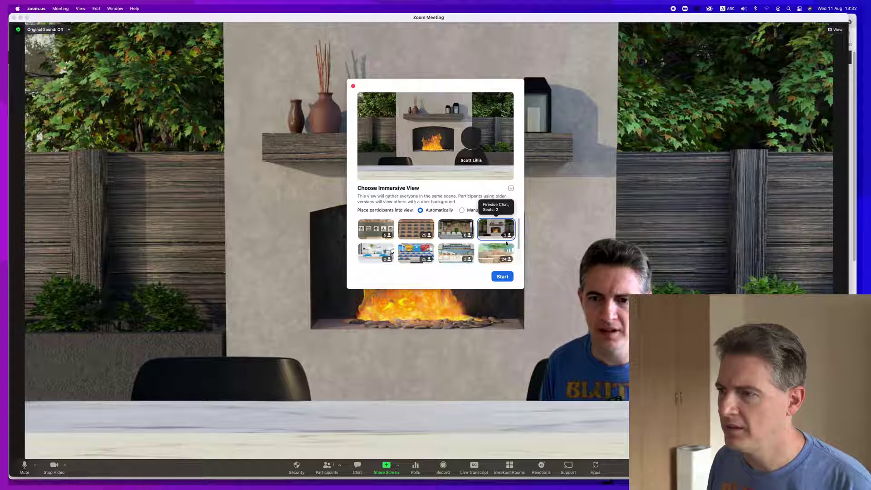
left_click(511, 188)
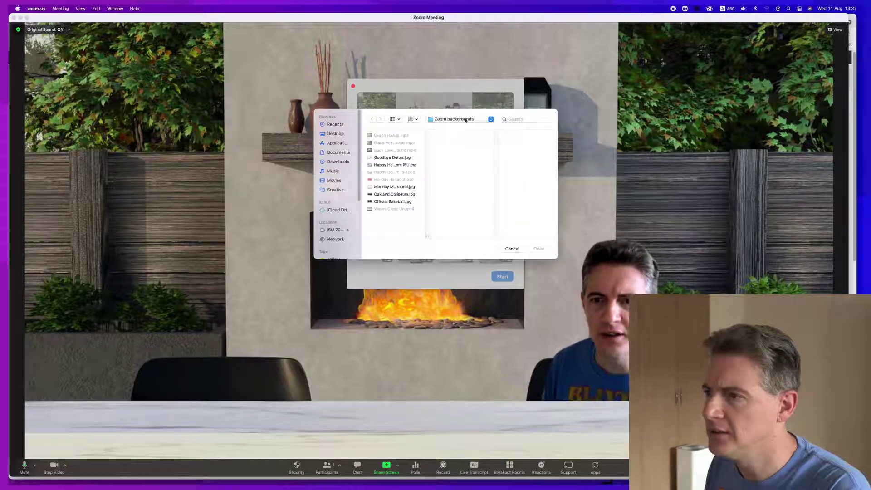
left_click(489, 119)
left_click(481, 129)
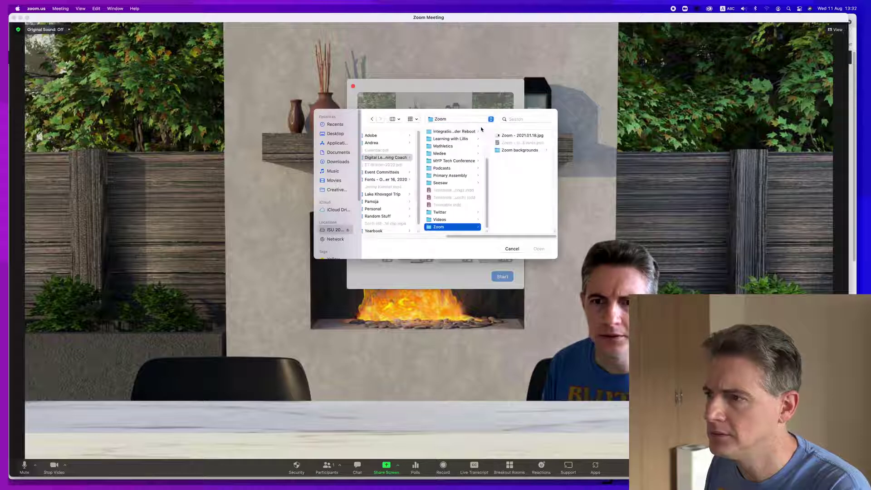
left_click(503, 135)
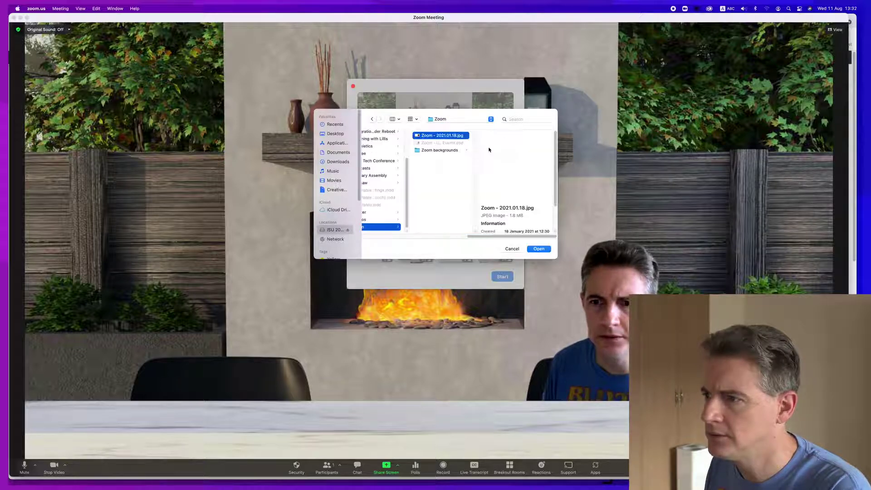
left_click(448, 151)
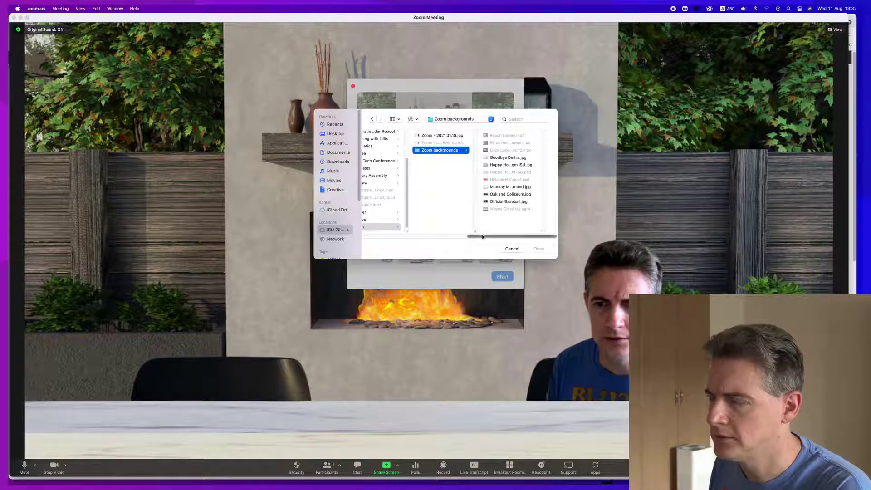
left_click(512, 248)
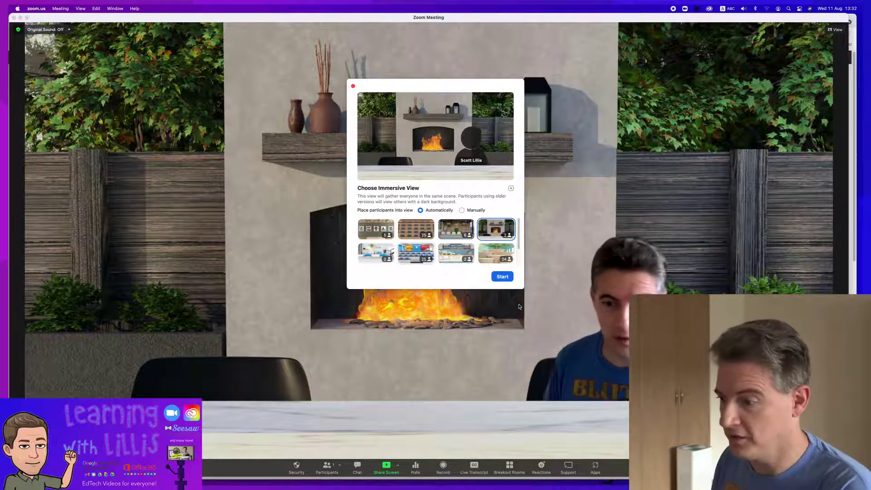
Switch to Chrome, open Google, and move the immersive view chooser clear of the search area.
mouse_move(508, 471)
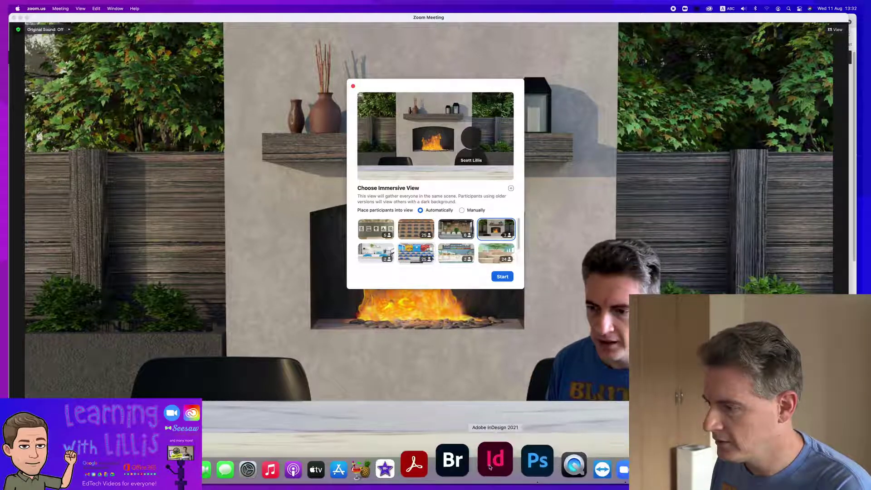
left_click(252, 459)
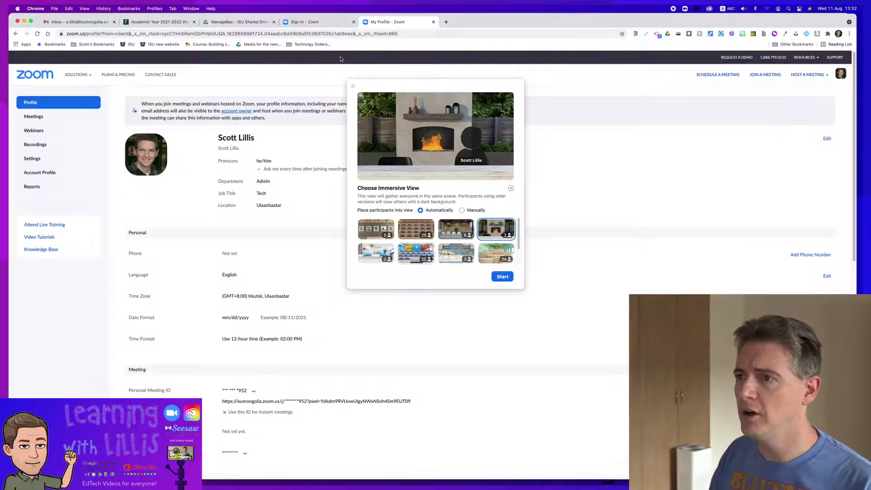
left_click(349, 34)
type("google")
key("Return")
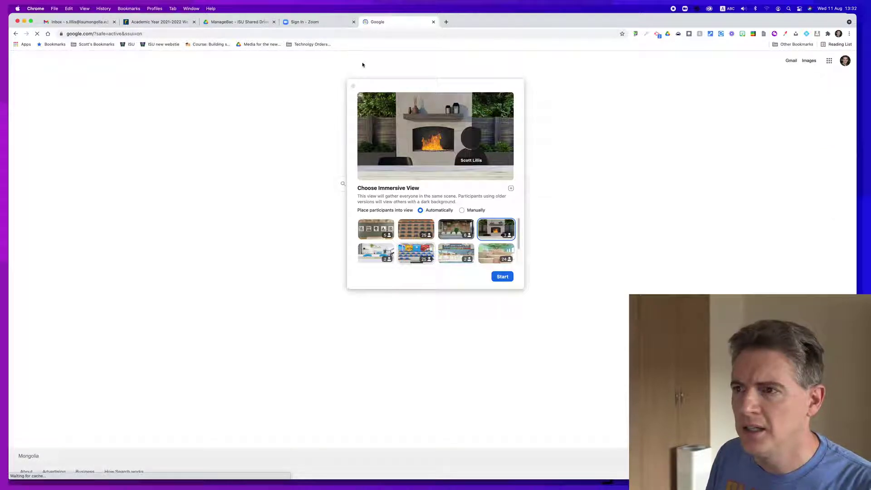
left_click_drag(361, 82, 618, 227)
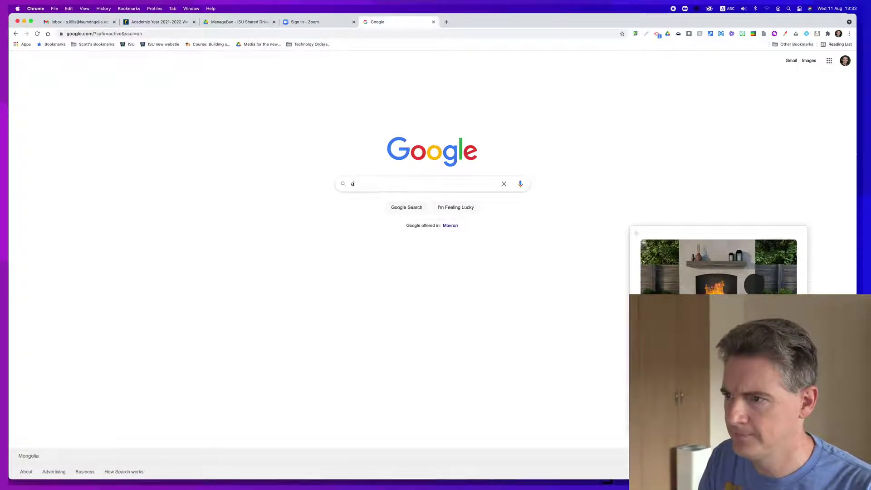
Search Google for "aston martin" and look through the image results.
type("ston")
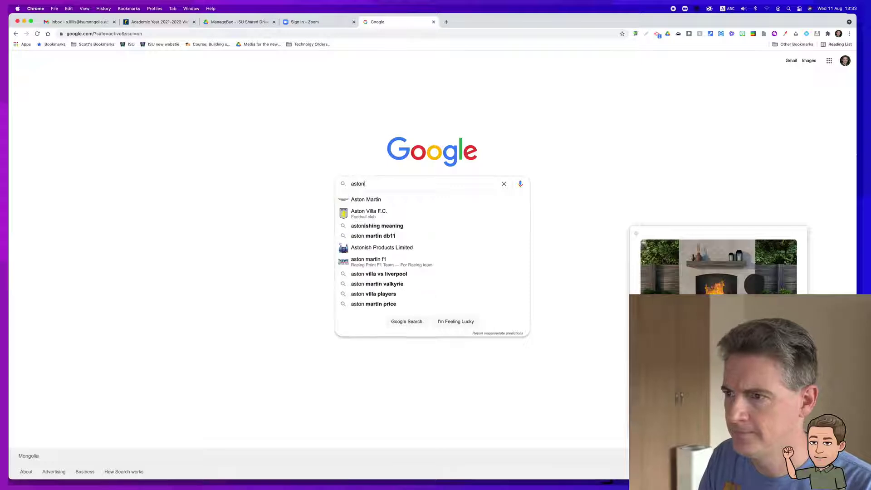
type(" martin")
key("Return")
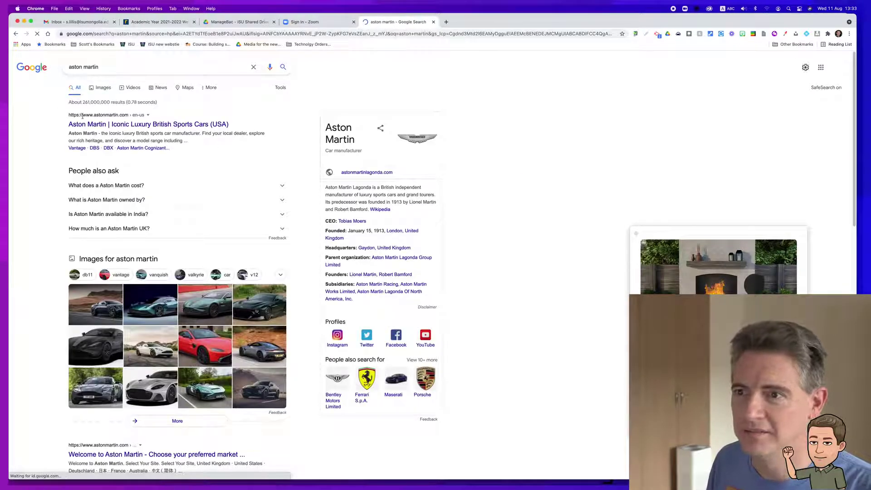
left_click(103, 89)
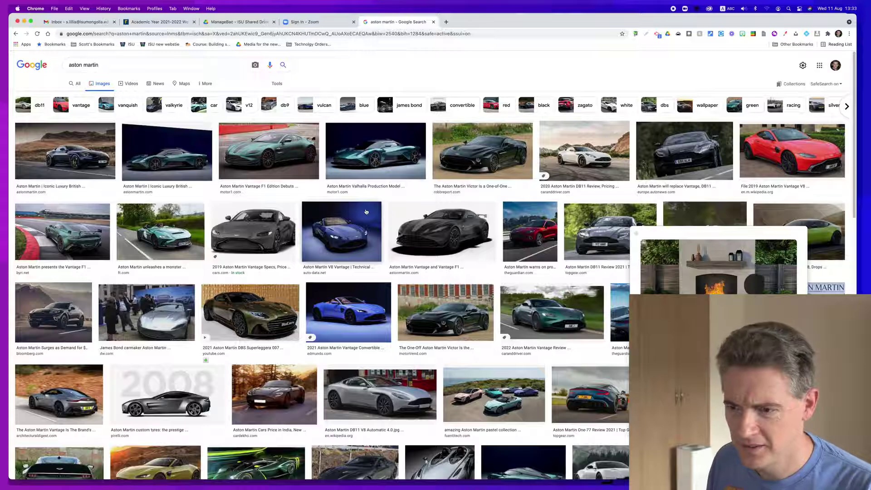
scroll(367, 211, "down", 1)
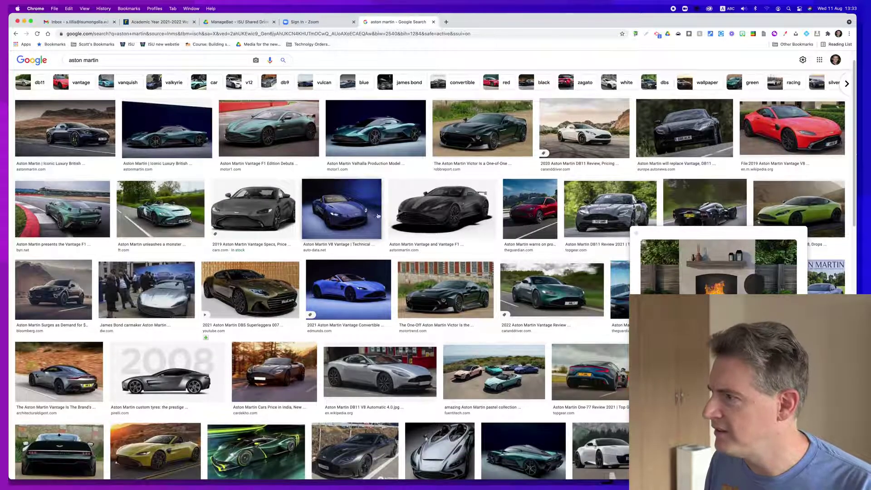
scroll(372, 214, "up", 1)
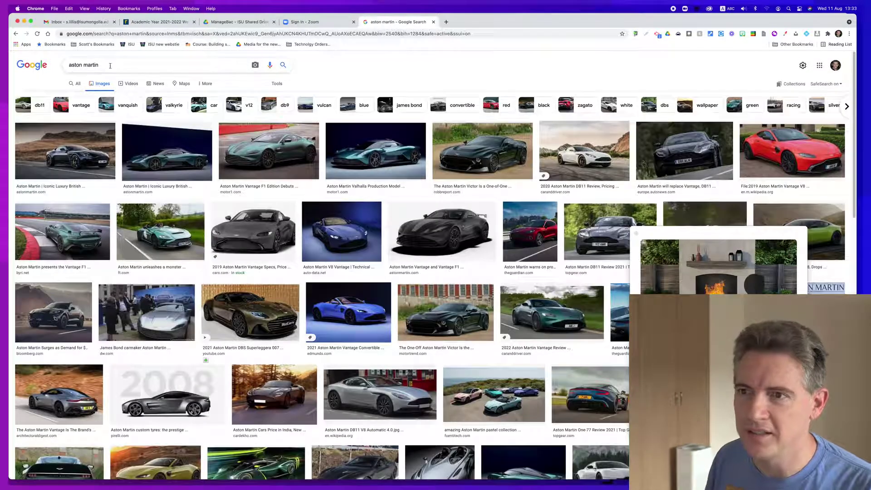
Refine the image search to "aston martin convertible".
left_click(110, 65)
type("conve")
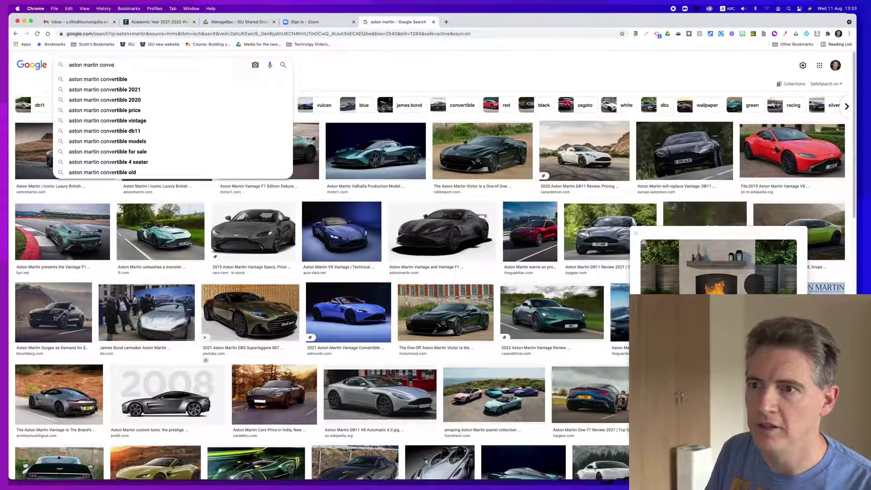
key("Down")
key("Return")
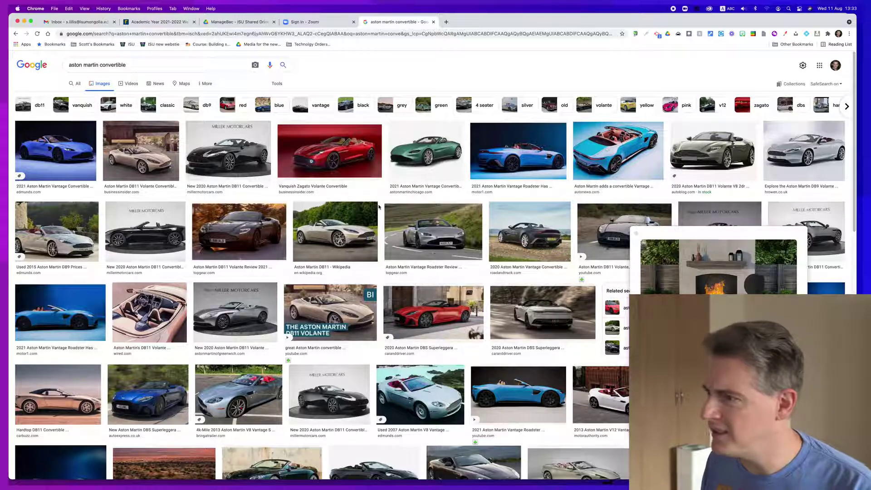
Open the side view of the blue 2021 Aston Martin Vantage Roadster and save the image to Downloads.
left_click_drag(706, 231, 415, 209)
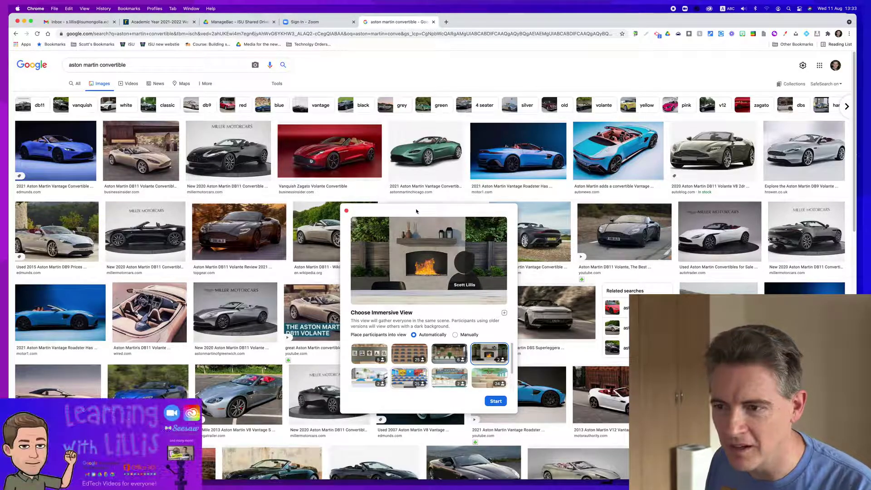
left_click(59, 321)
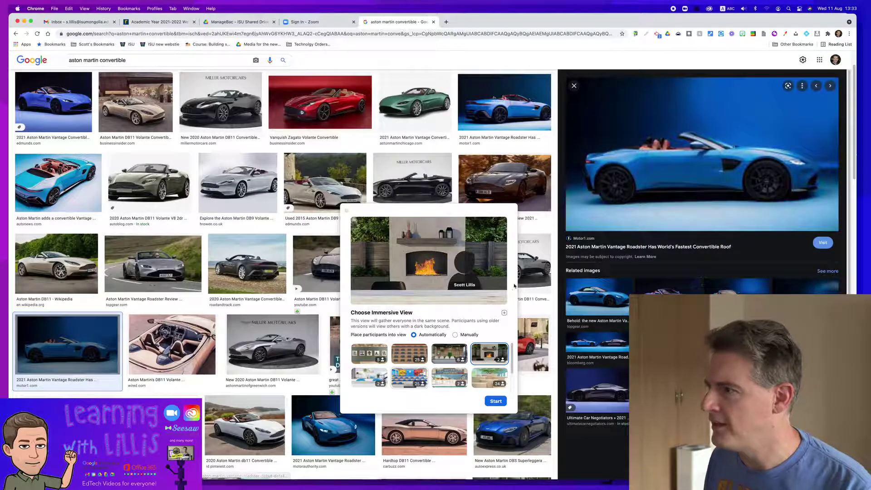
right_click(674, 176)
left_click(710, 241)
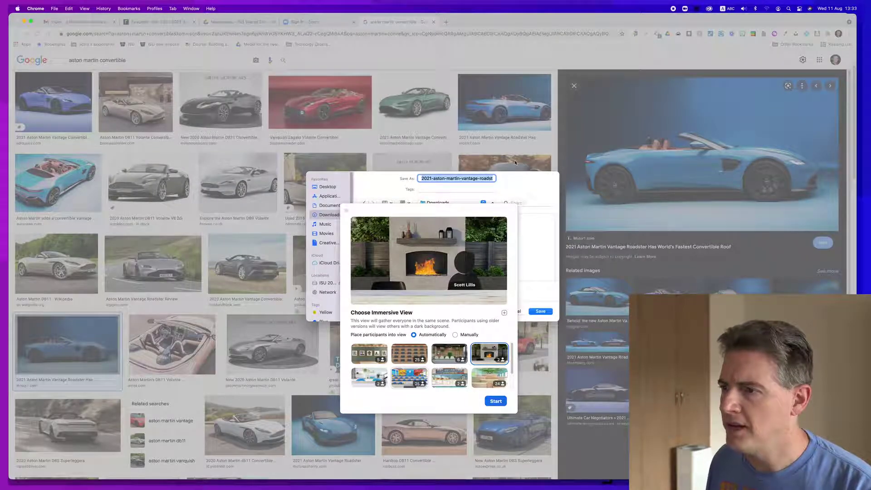
left_click(541, 312)
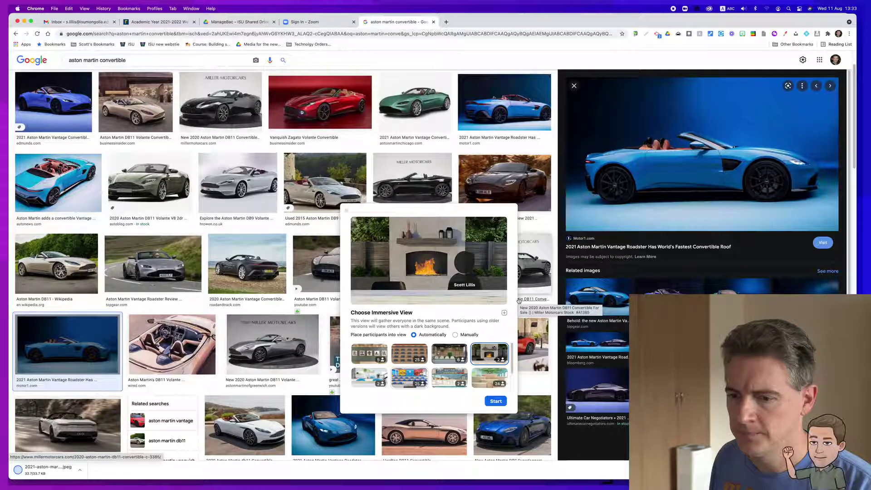
Add 2021-aston-martin-vantage-roadster.jpeg from Downloads as a custom immersive view scene.
left_click(504, 314)
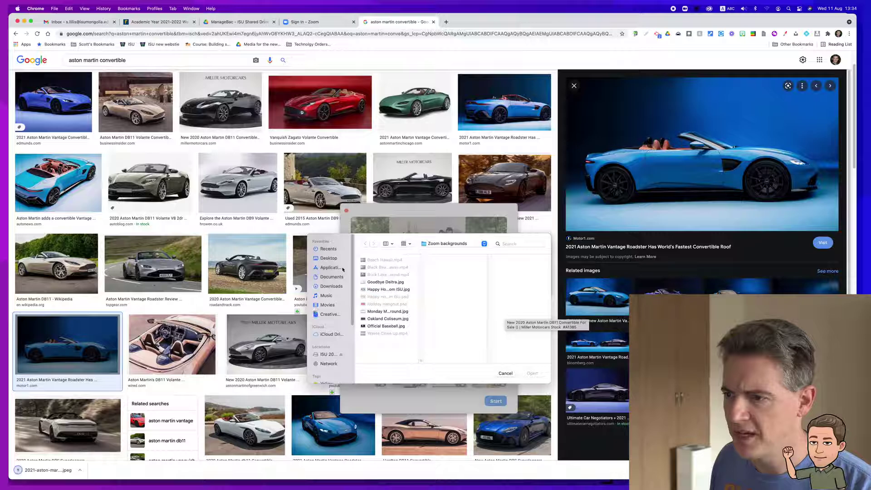
left_click(338, 285)
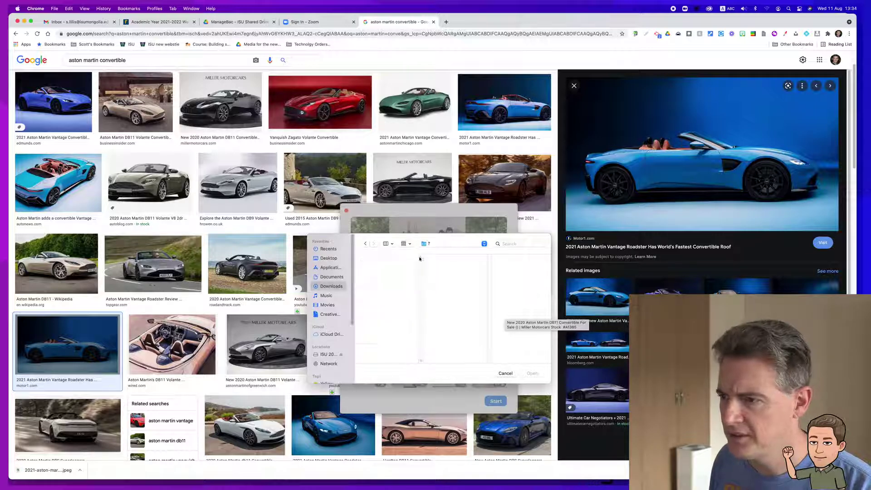
scroll(418, 263, "down", 5)
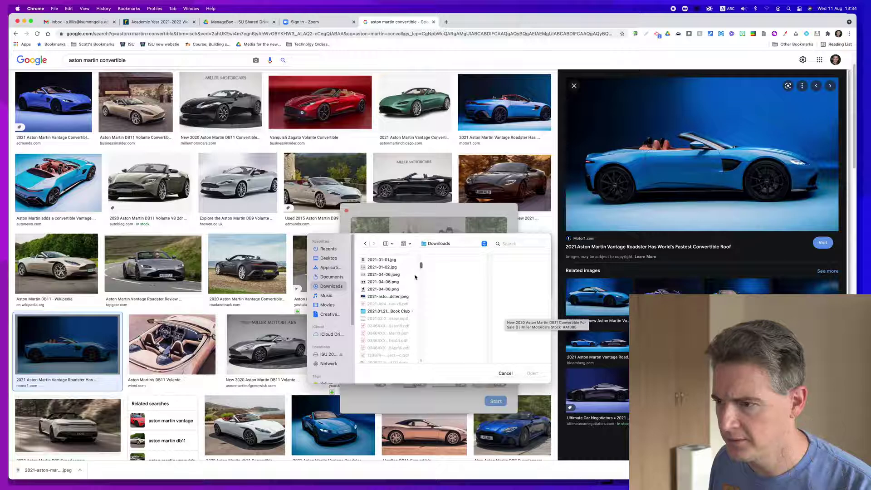
left_click(388, 296)
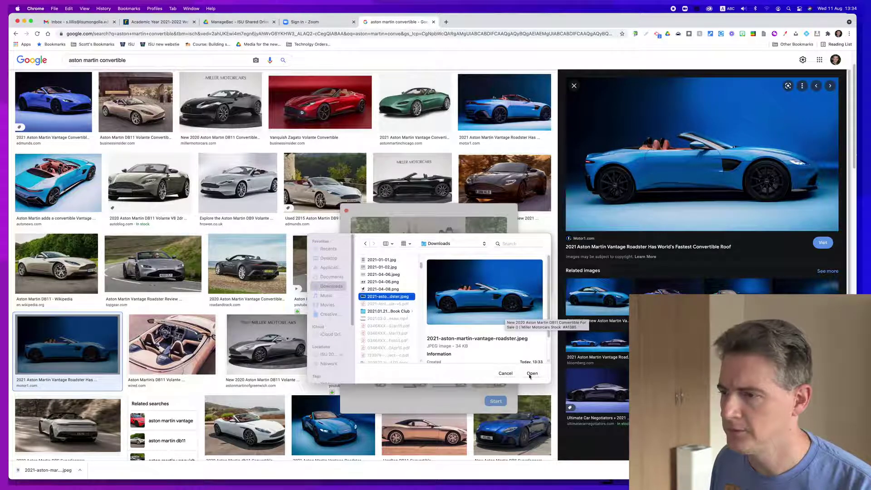
left_click(530, 373)
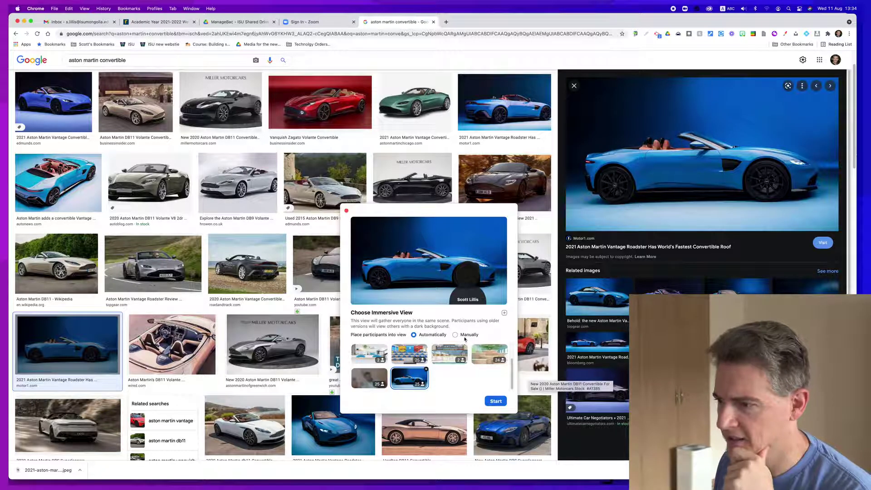
Start the immersive view with the Aston Martin scene and switch to the Zoom meeting window.
left_click(494, 402)
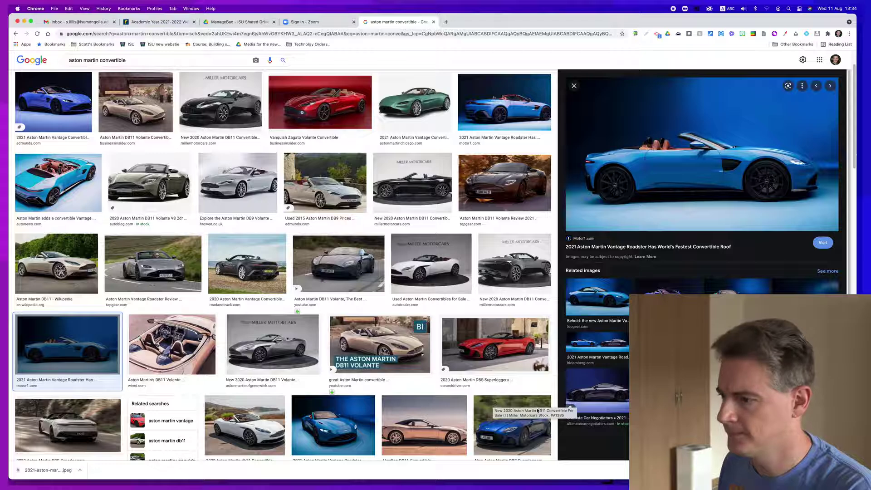
mouse_move(584, 480)
left_click(584, 466)
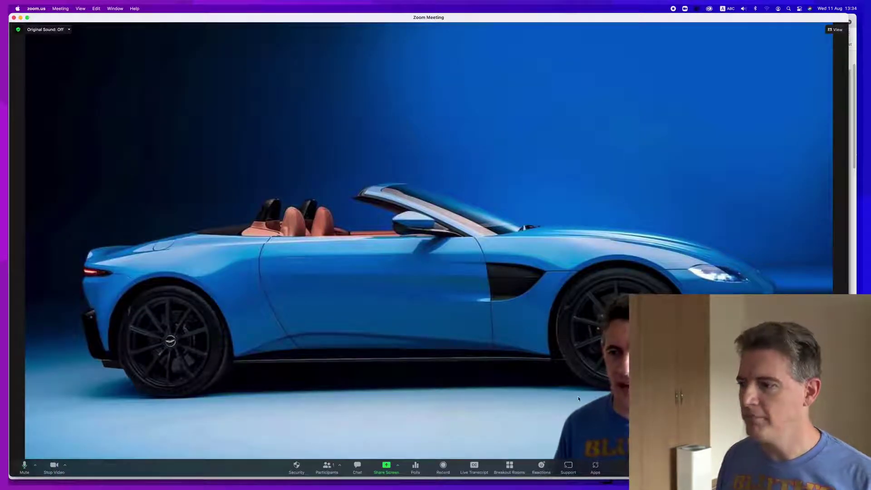
Move the participant's video into the open car and shrink it to fit the seat behind the windscreen.
left_click_drag(626, 402, 321, 166)
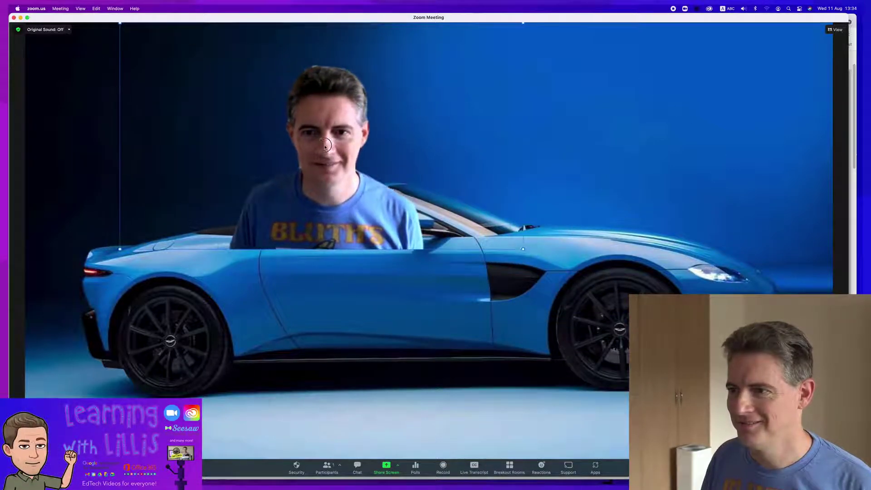
left_click_drag(120, 23, 203, 81)
left_click_drag(234, 106, 204, 94)
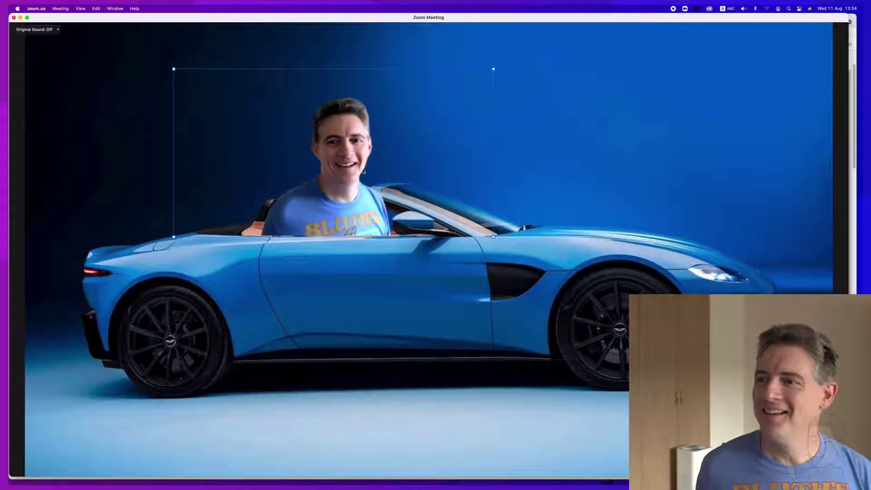
left_click_drag(174, 69, 275, 110)
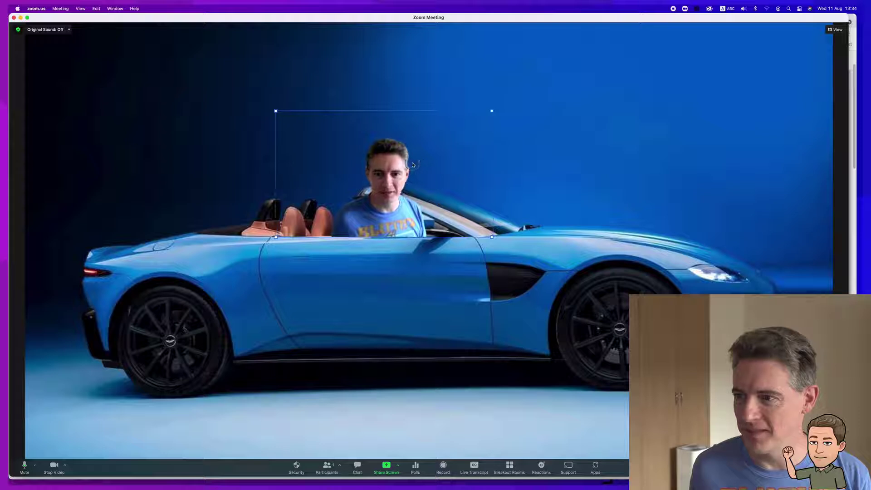
left_click_drag(413, 164, 376, 164)
left_click_drag(452, 111, 421, 126)
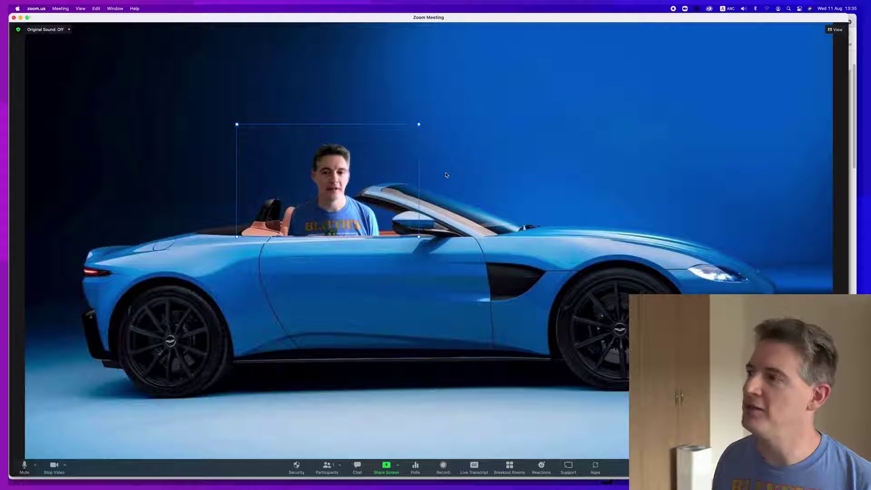
Open the meeting's view options.
left_click(835, 30)
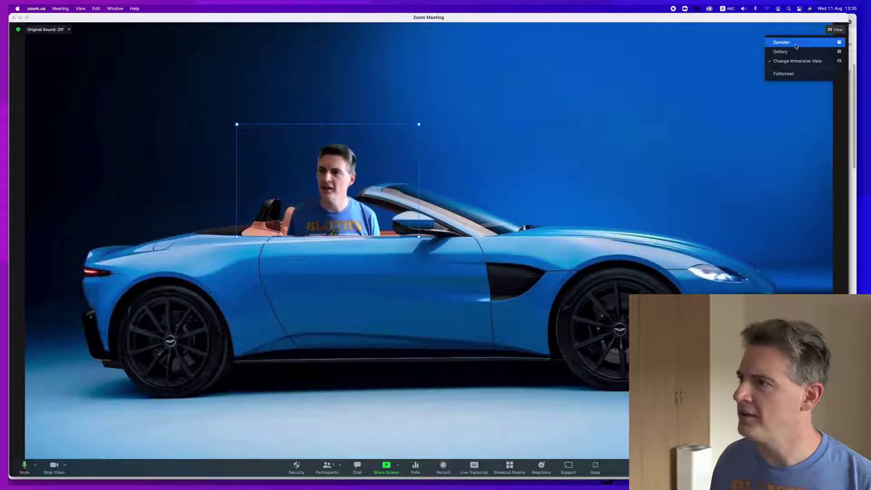